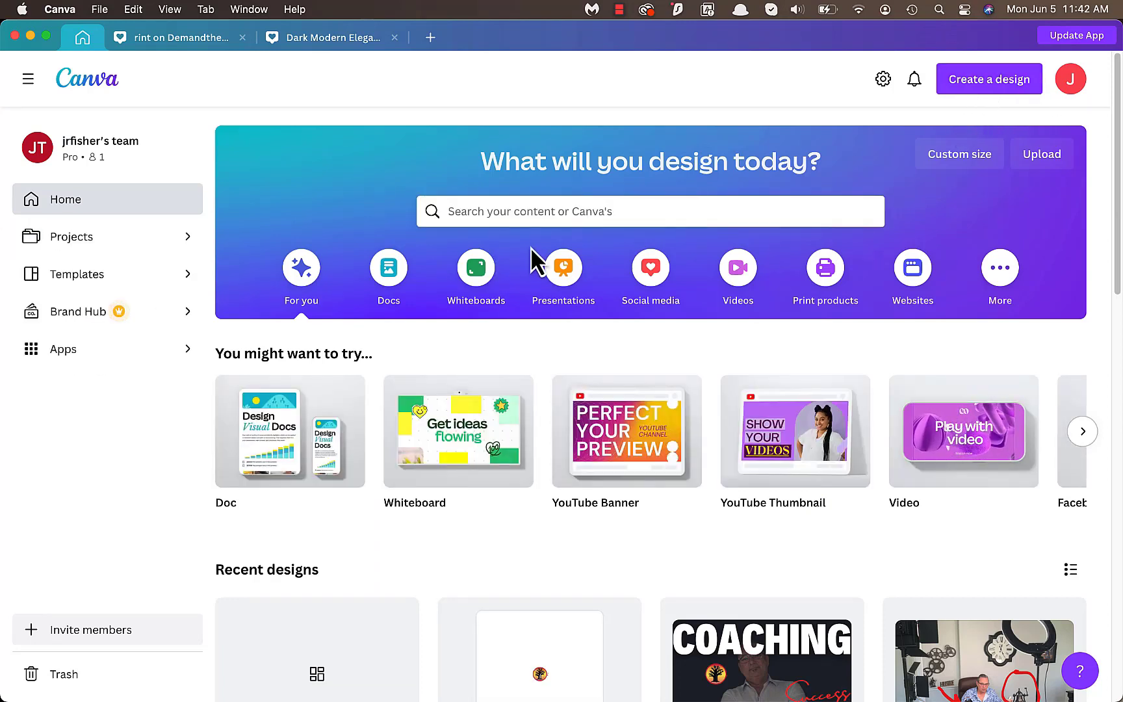
- Look through the Projects, Templates, Brand Hub and Apps sections, returning to the home page after each
click(116, 255)
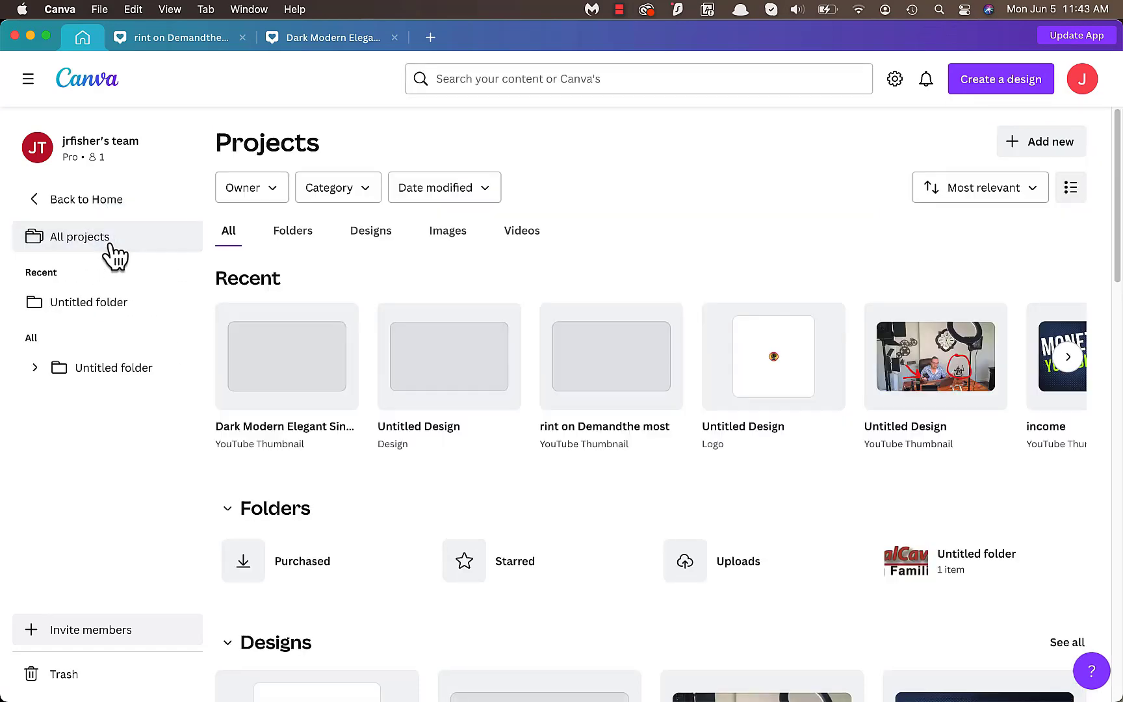
click(83, 94)
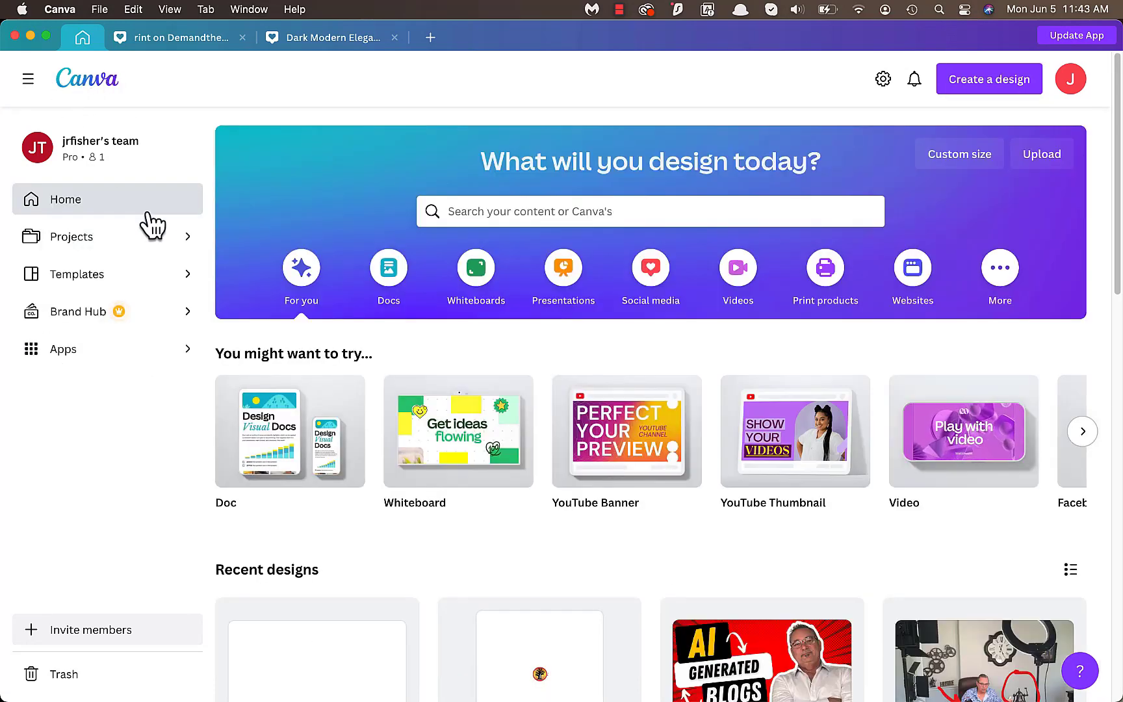
click(110, 276)
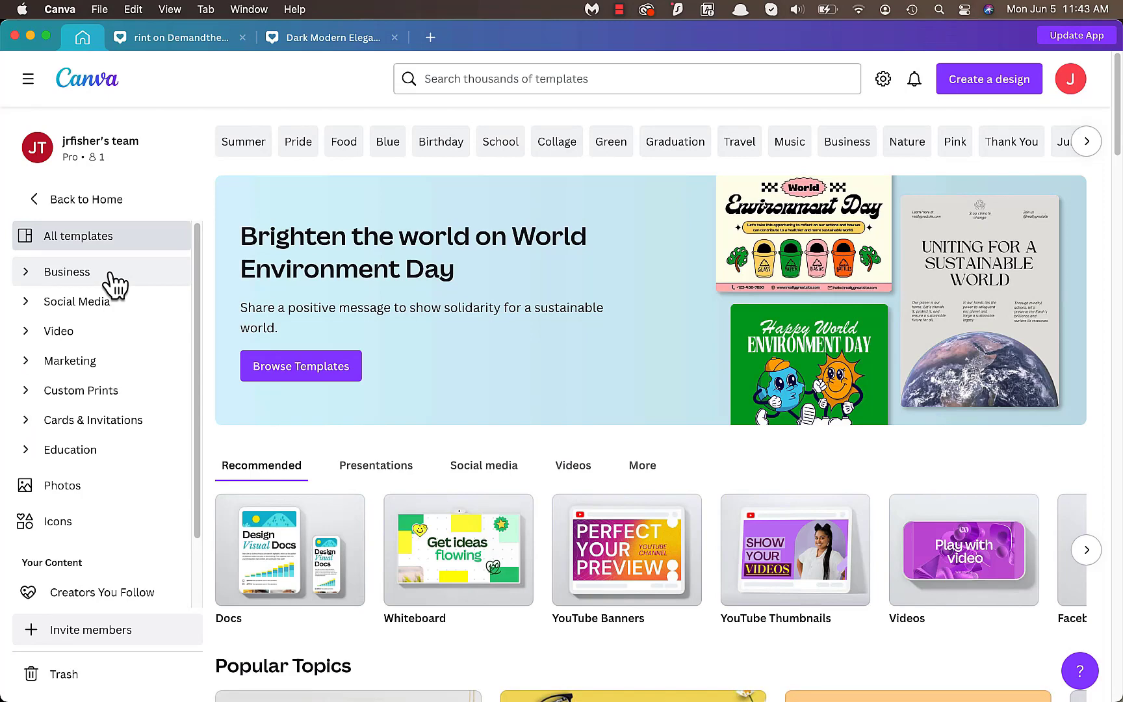
click(100, 83)
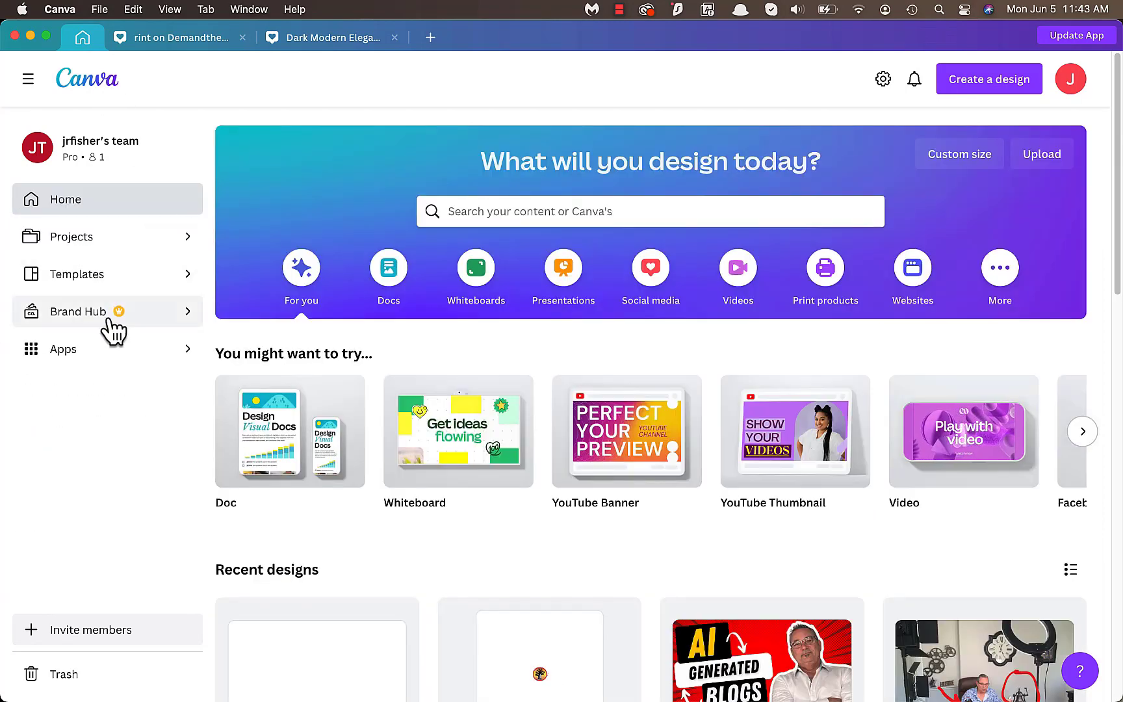
click(89, 314)
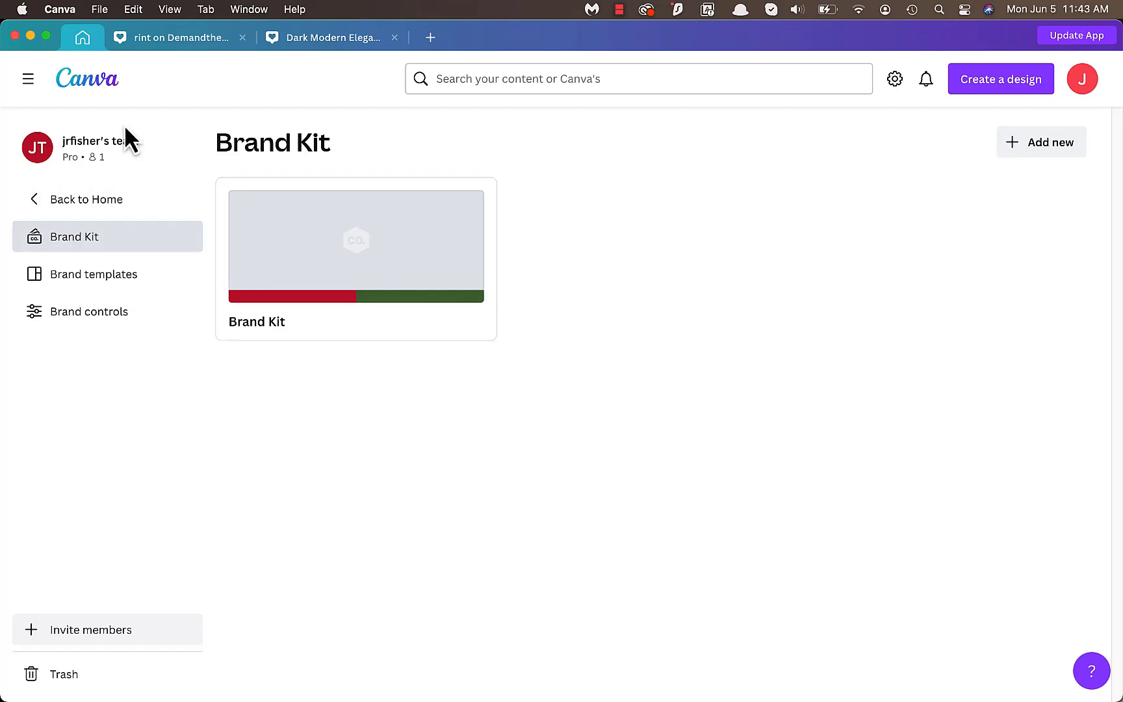
click(91, 81)
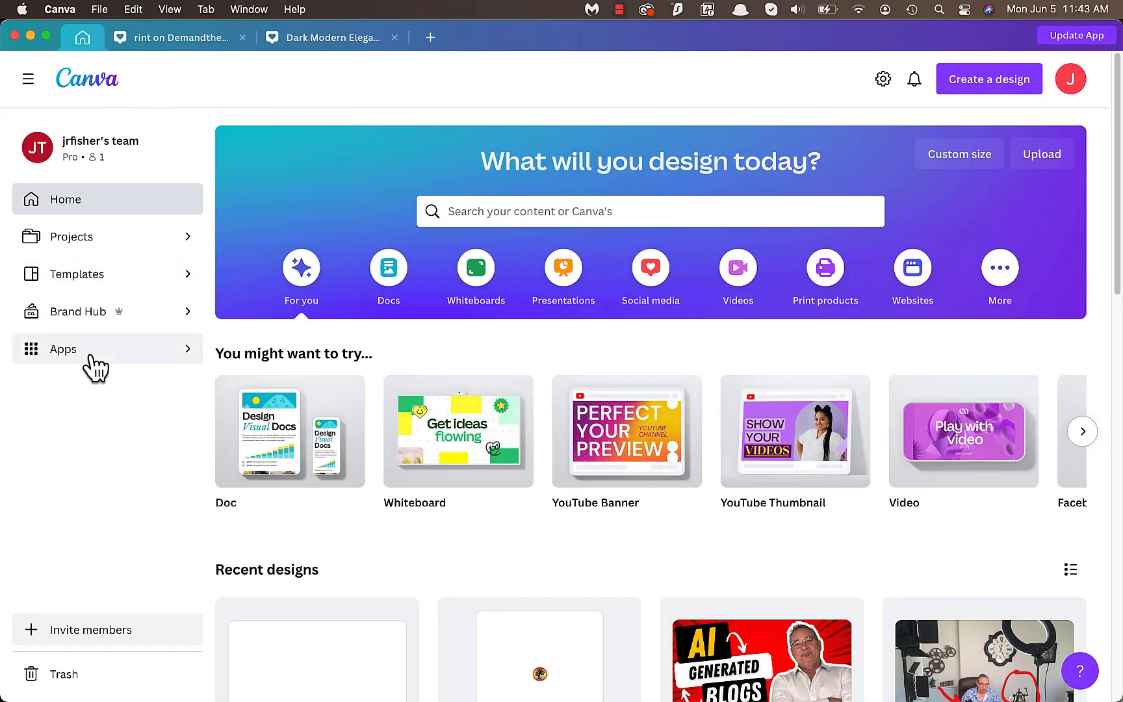
click(94, 365)
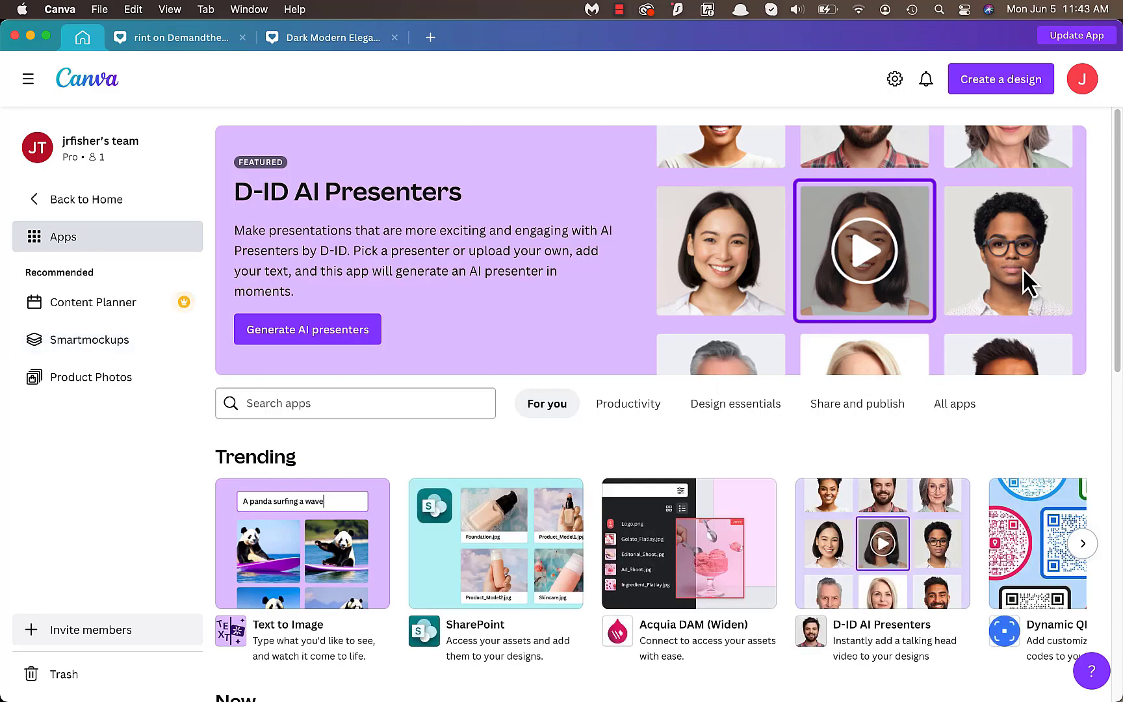
drag(1117, 250, 1116, 214)
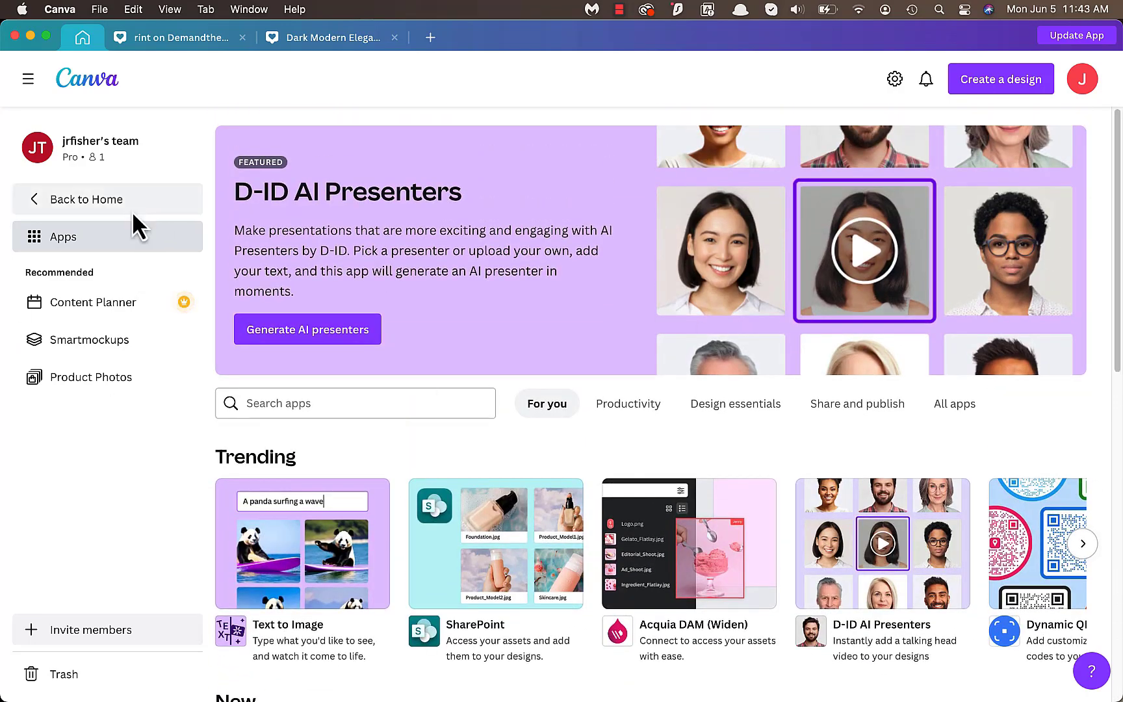
click(92, 90)
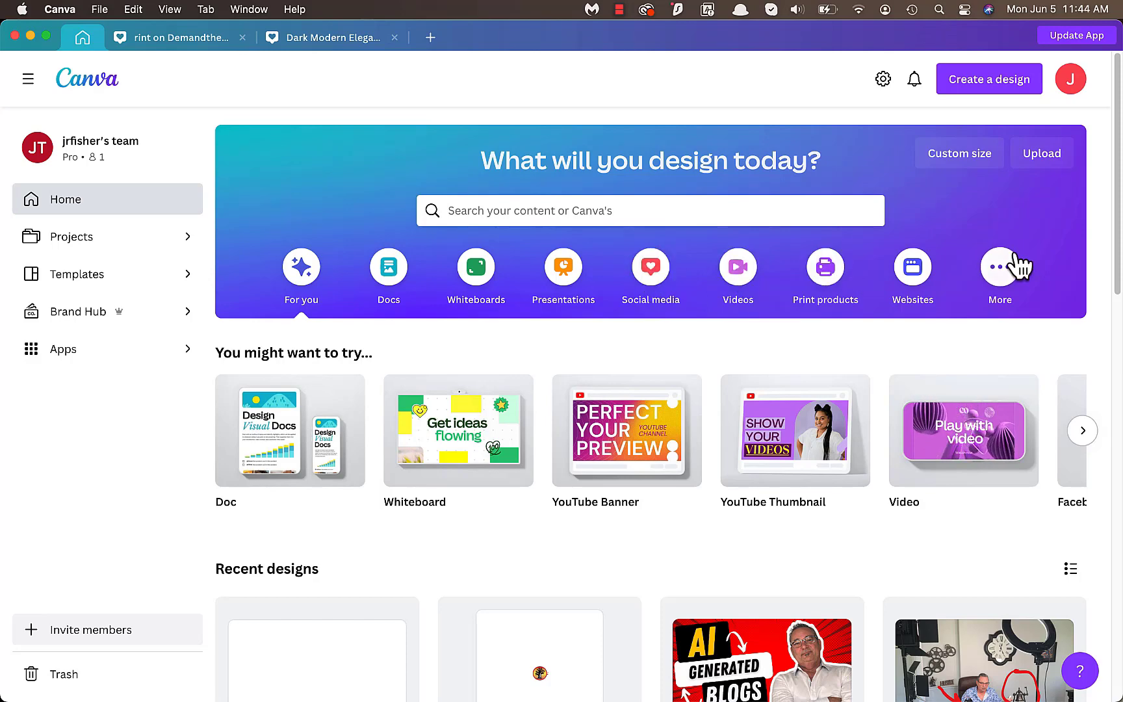
- Create a new blank YouTube Thumbnail design
click(996, 92)
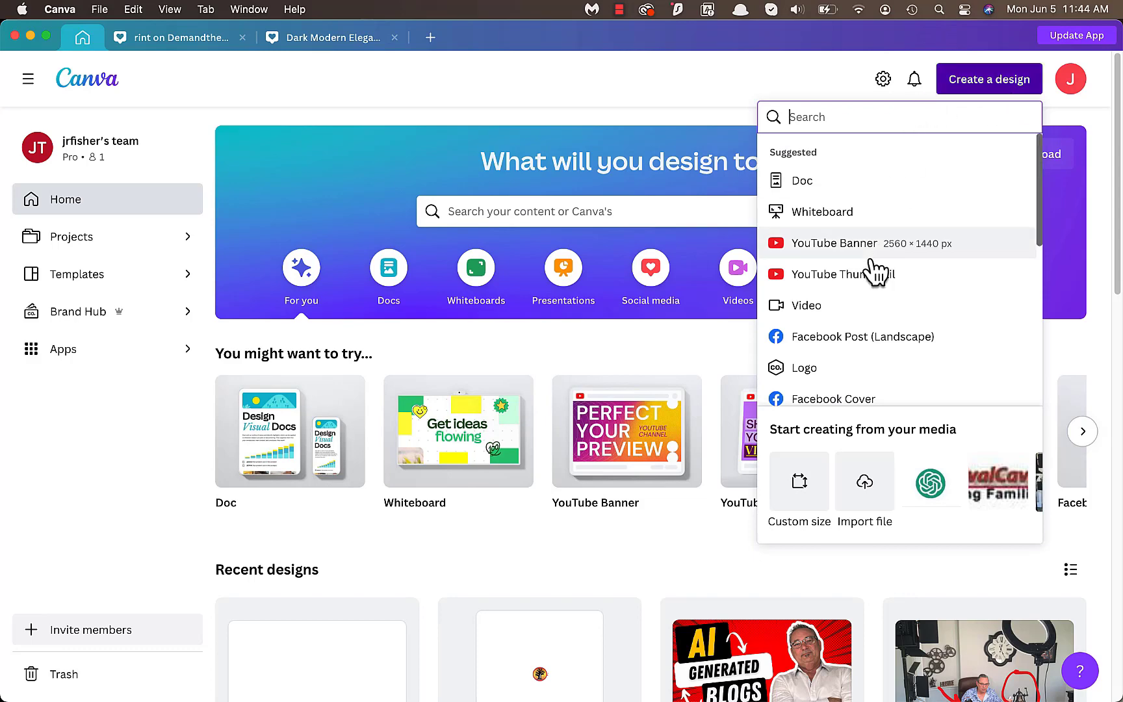
click(871, 290)
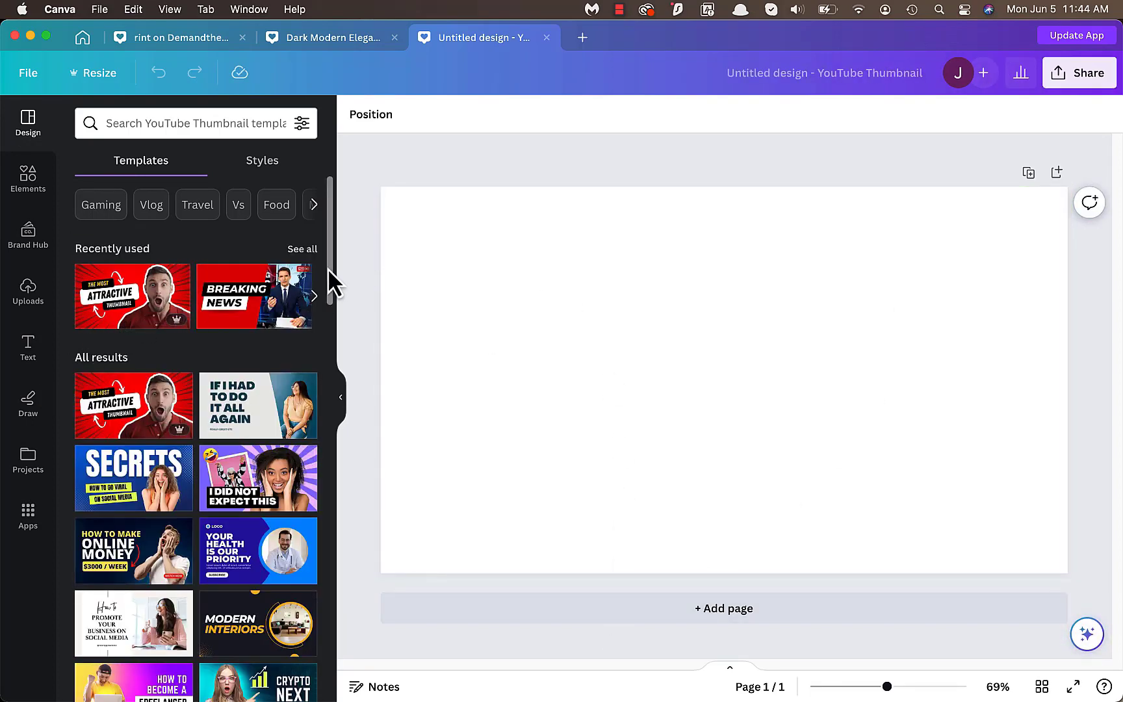
- Browse the thumbnail templates and apply the "Best Tips and Tricks Marketing Strategy" template to the blank page
scroll(331, 276, down, 2)
drag(333, 273, 342, 617)
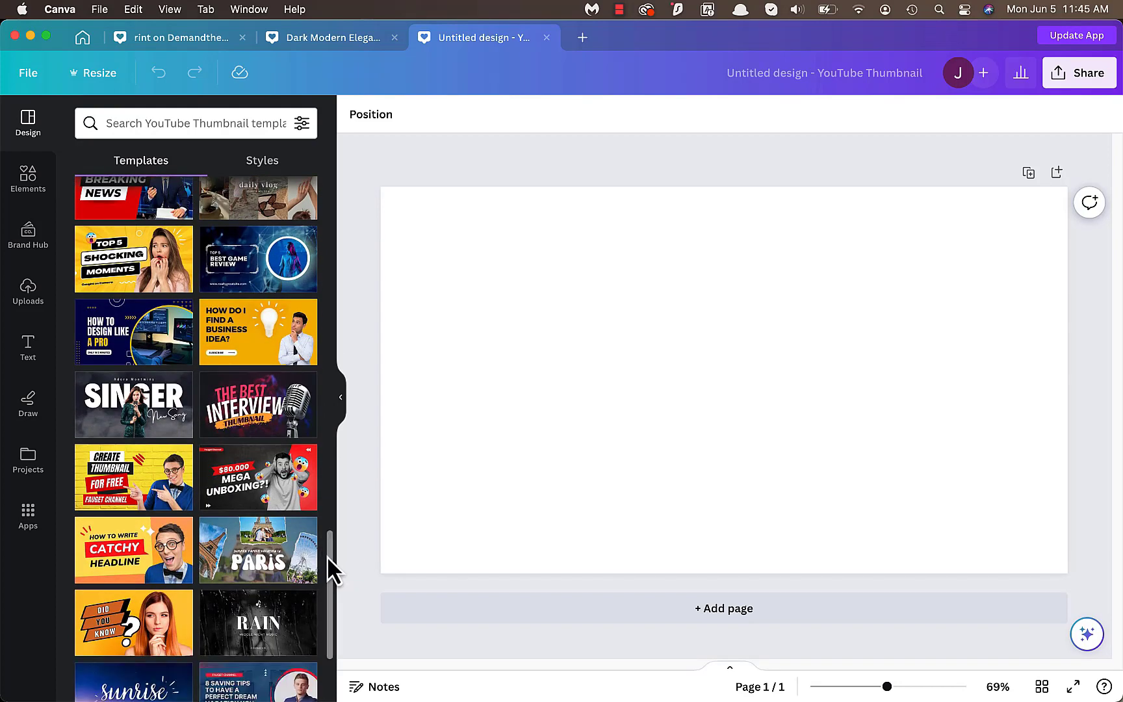
scroll(332, 552, down, 4)
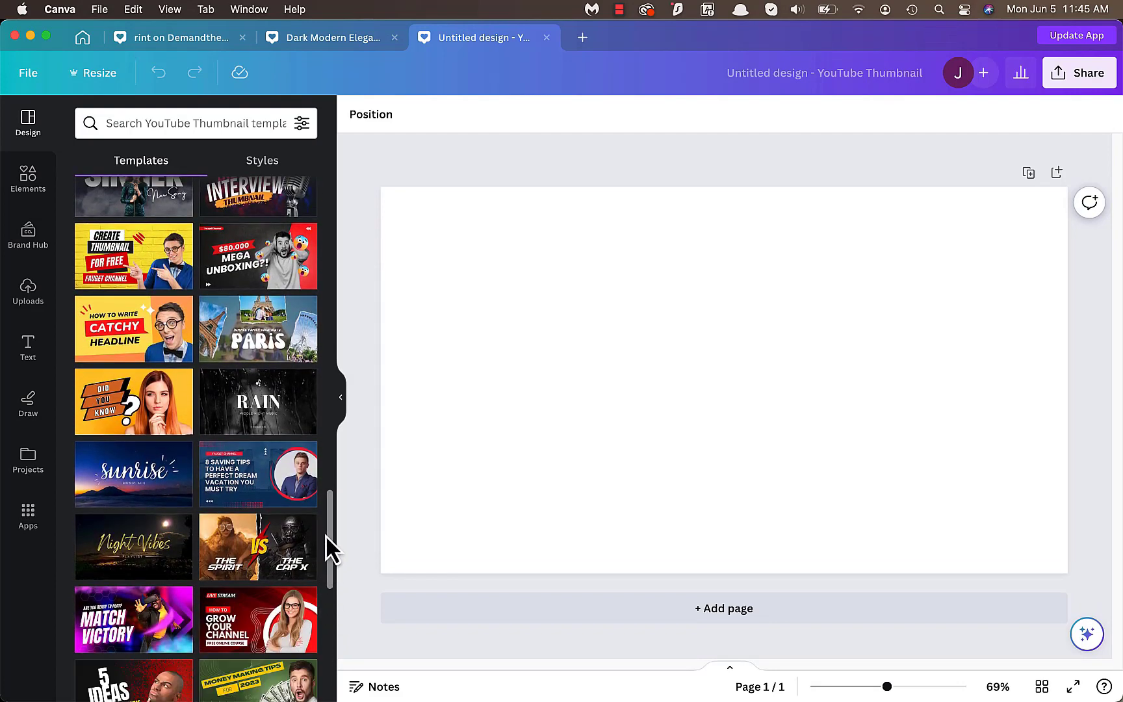
drag(330, 527, 336, 618)
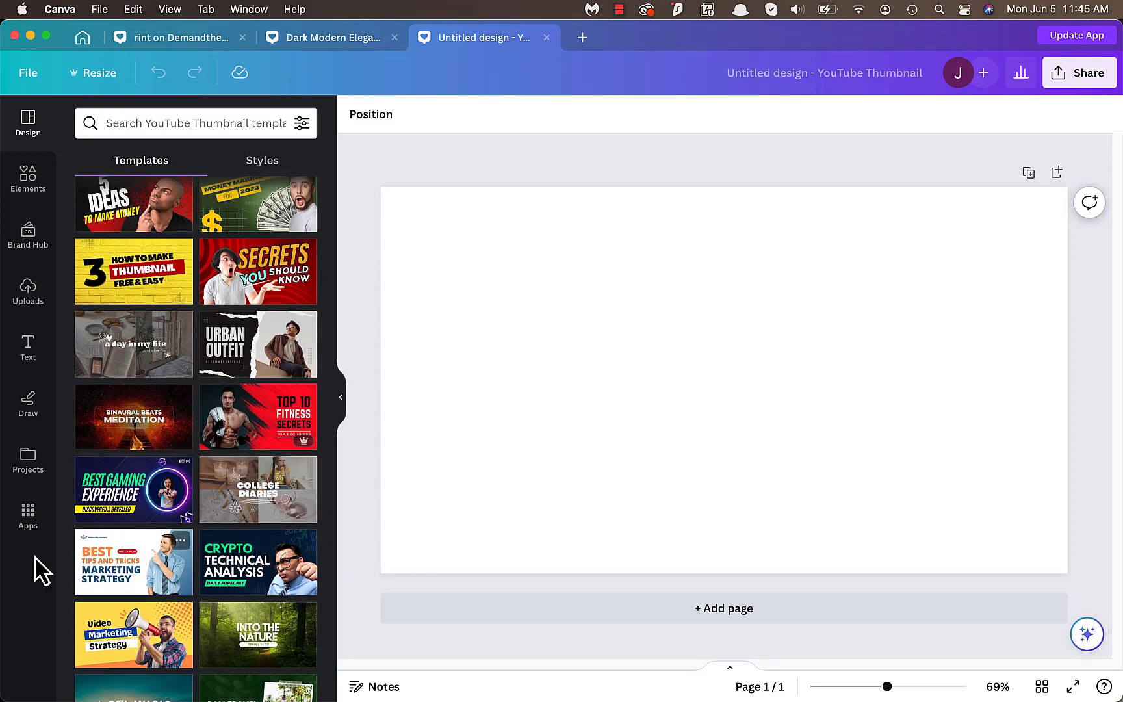
click(135, 575)
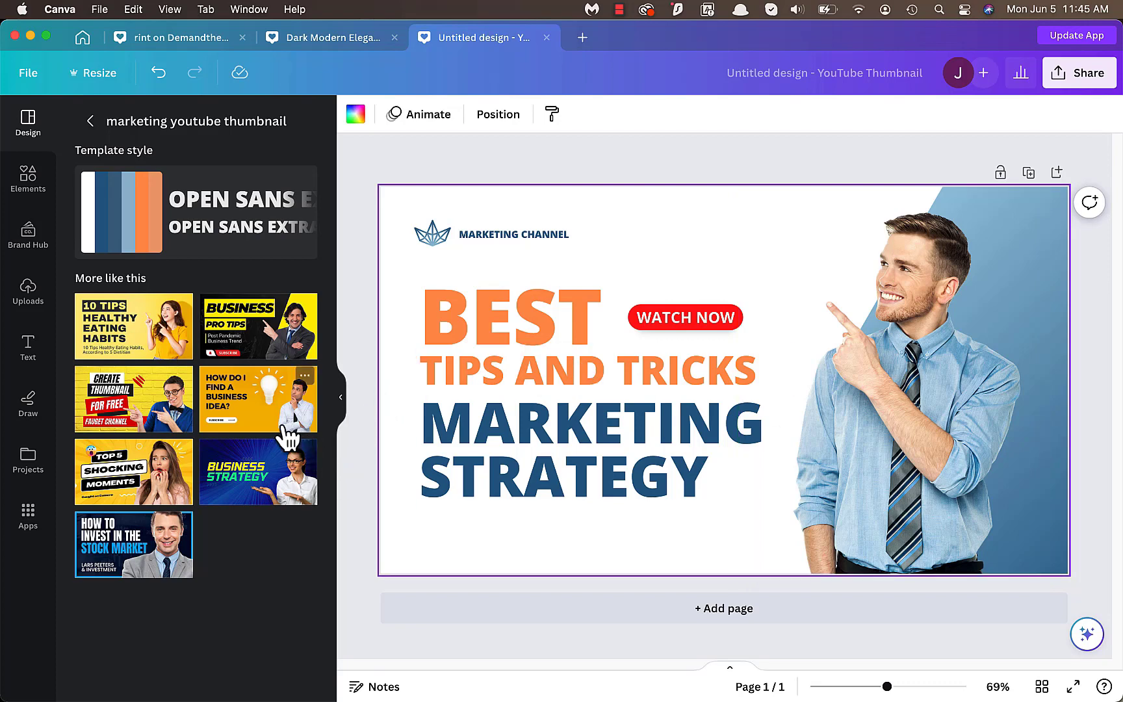
click(91, 121)
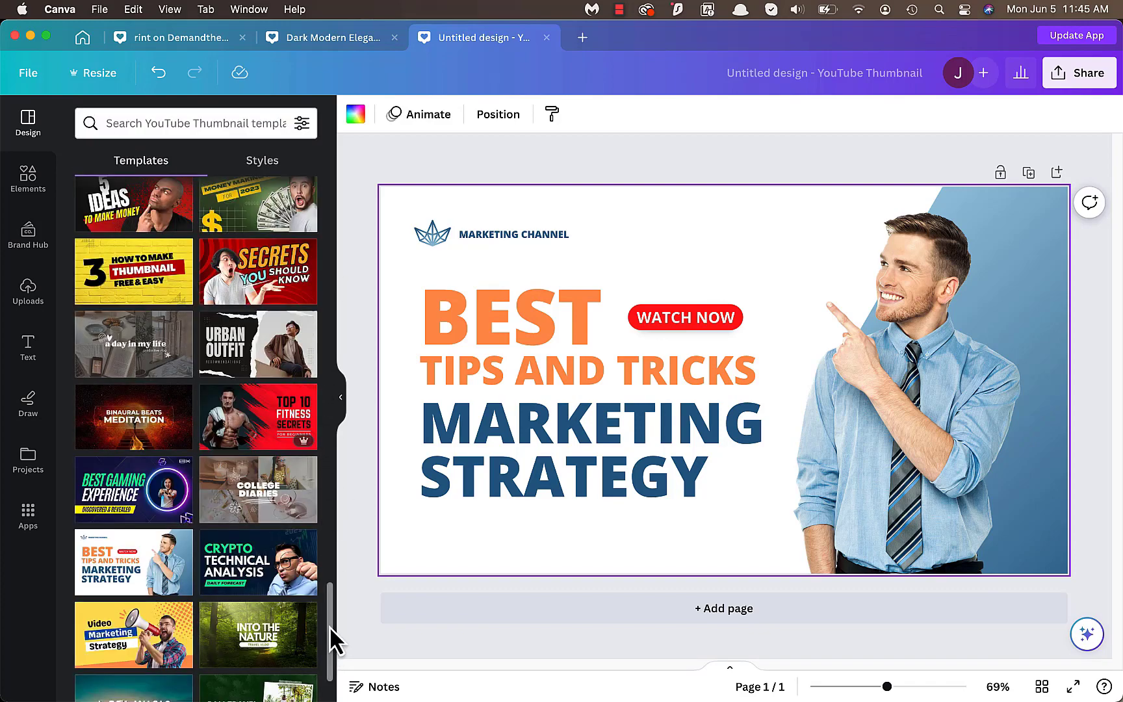
- Replace the page's design with the red "The Most Attractive Thumbnail" template from the template results
drag(330, 626, 330, 176)
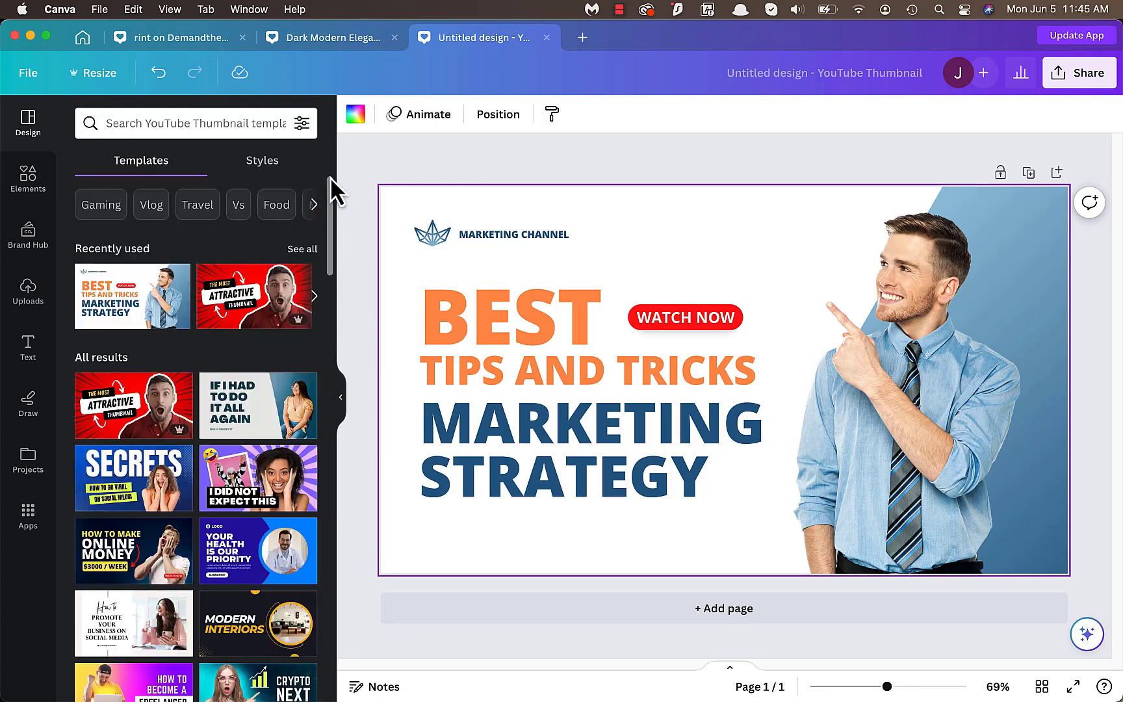
click(150, 435)
click(666, 357)
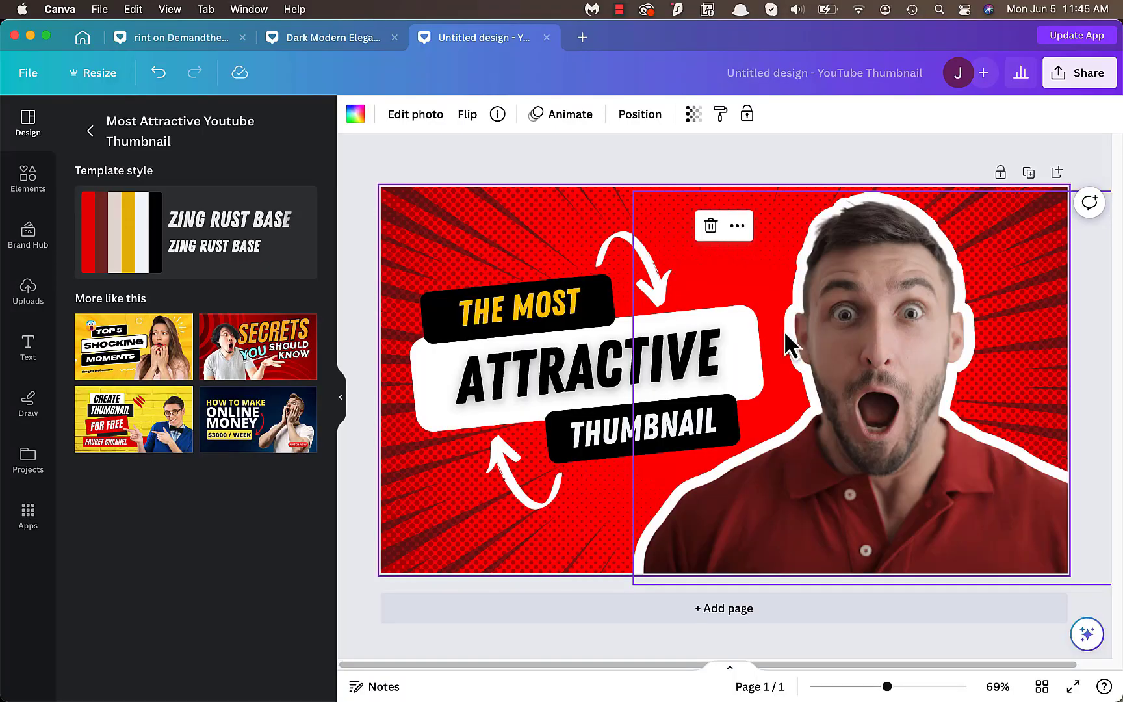
- Replace the yellow "THE MOST" text on the thumbnail with "EXPLOSIVE"
double_click(552, 317)
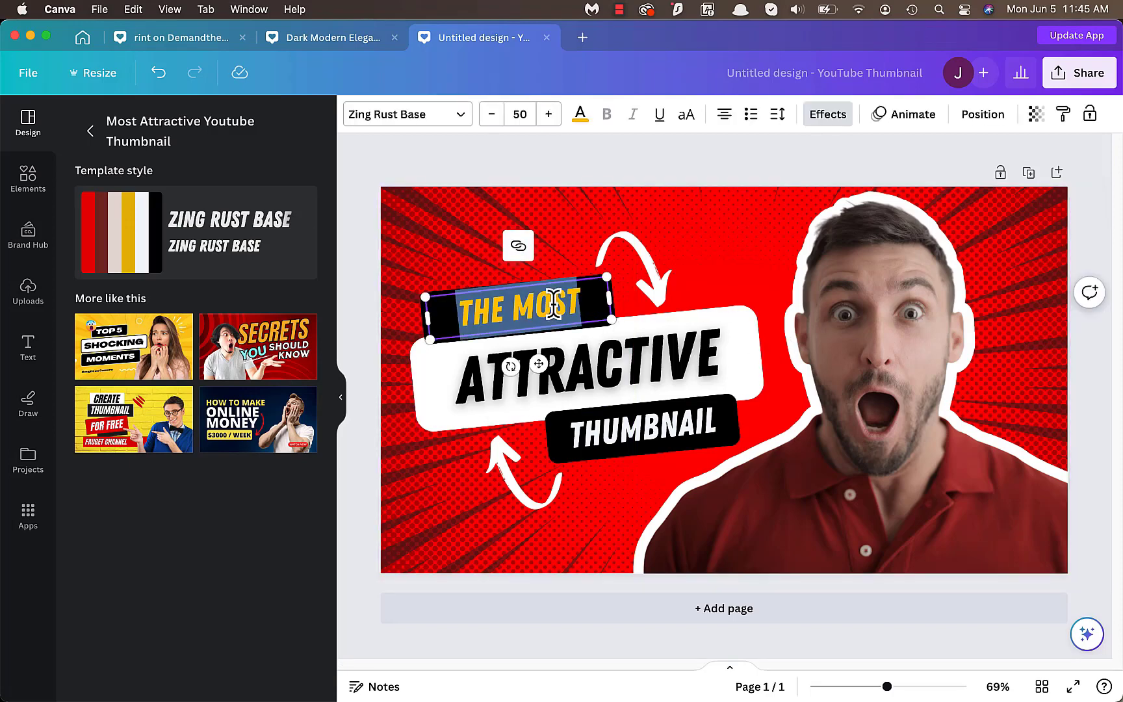
text(EX)
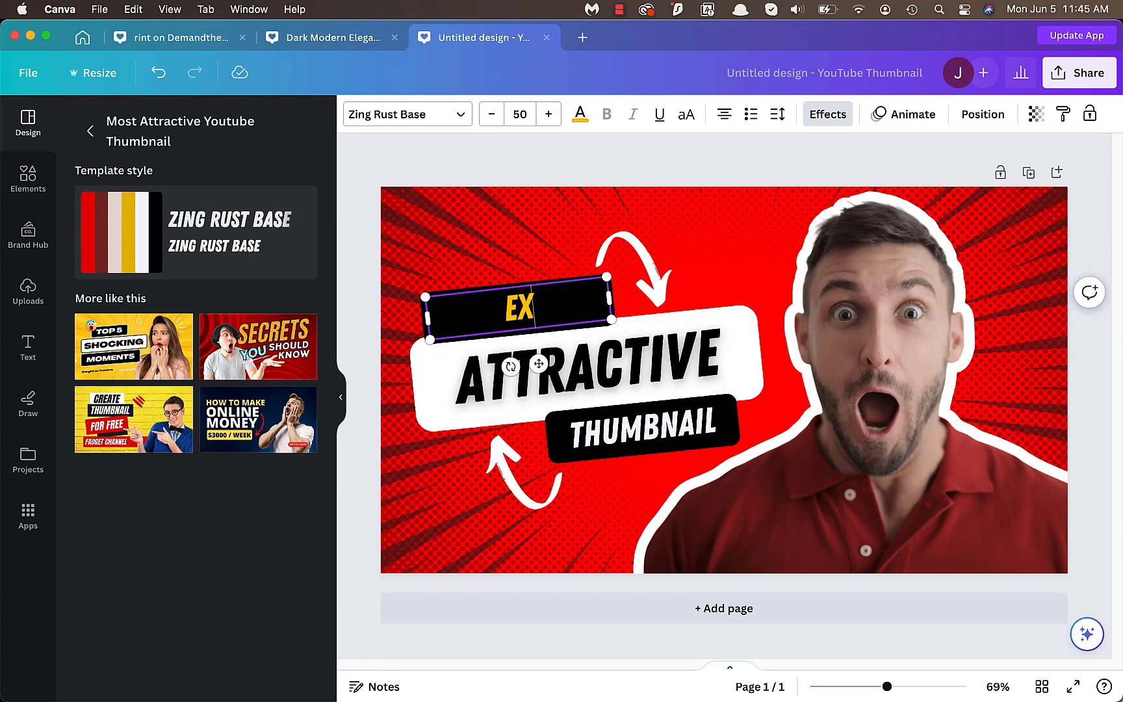
text(PLOSU)
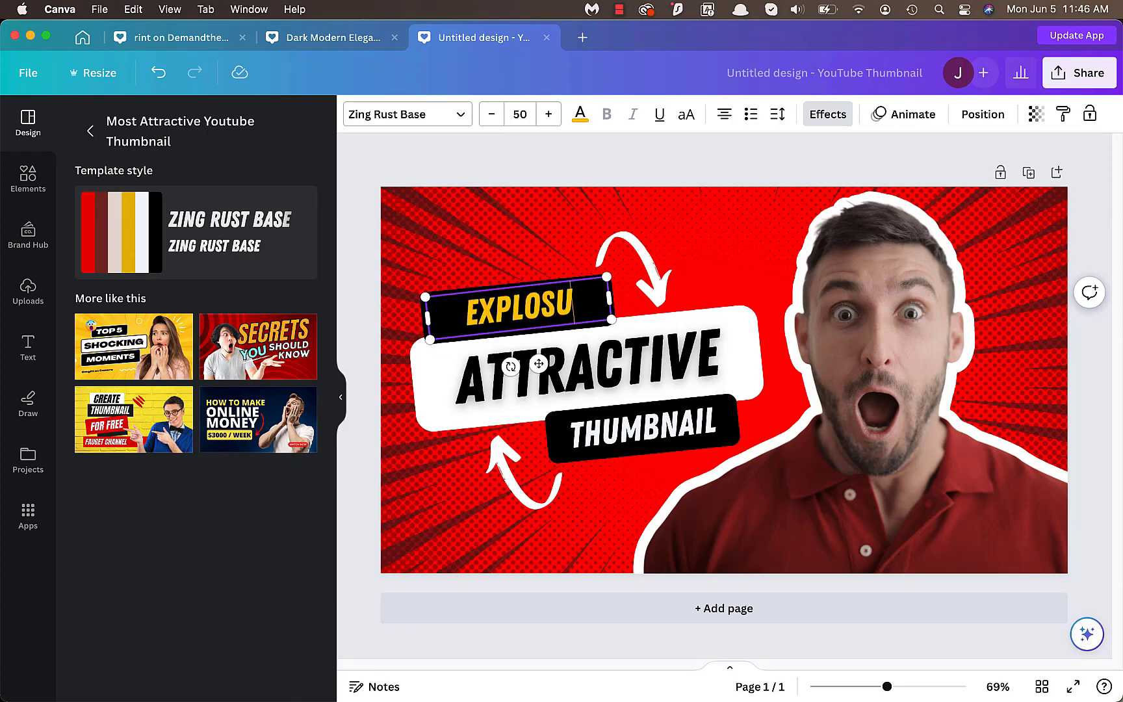
key(BackSpace)
text(IVER)
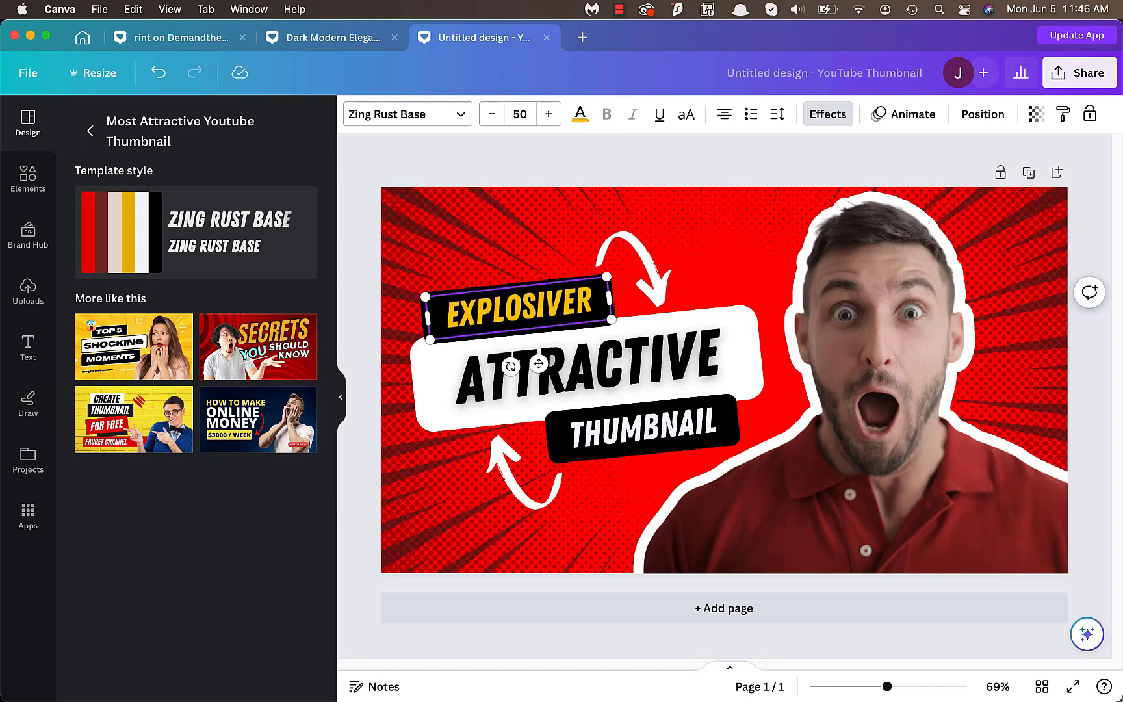
key(BackSpace)
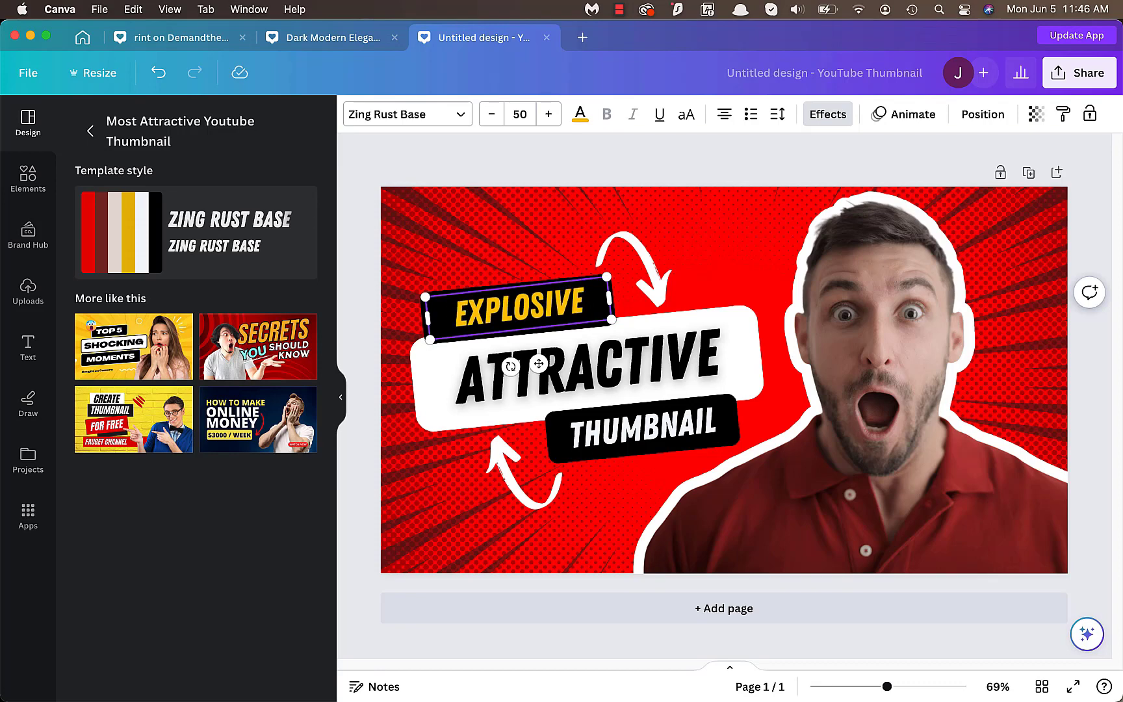
right_click(508, 310)
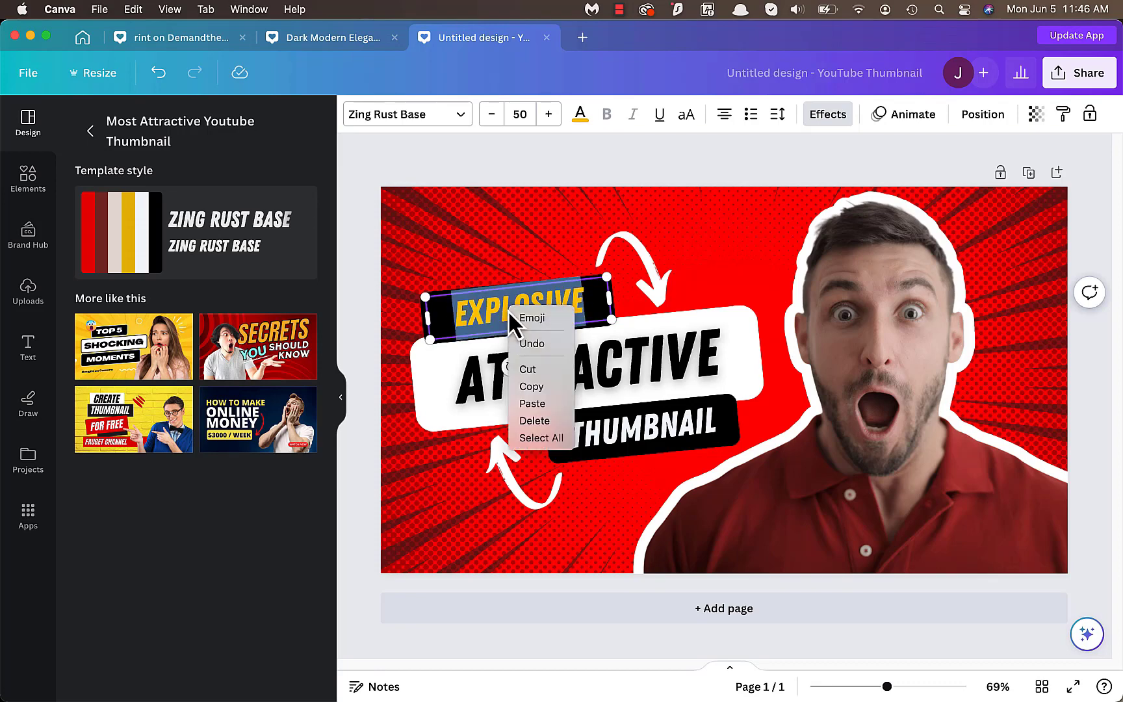
click(691, 279)
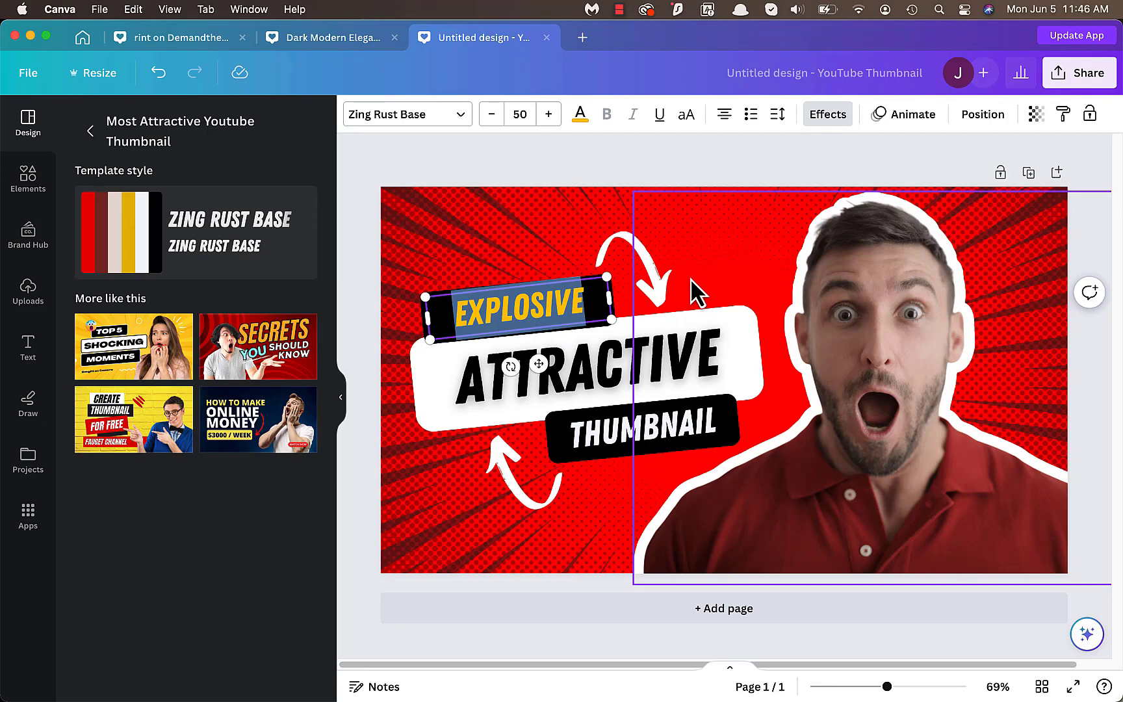
- Replace the large "ATTRACTIVE" text in the white box with "SEO"
click(597, 384)
double_click(597, 370)
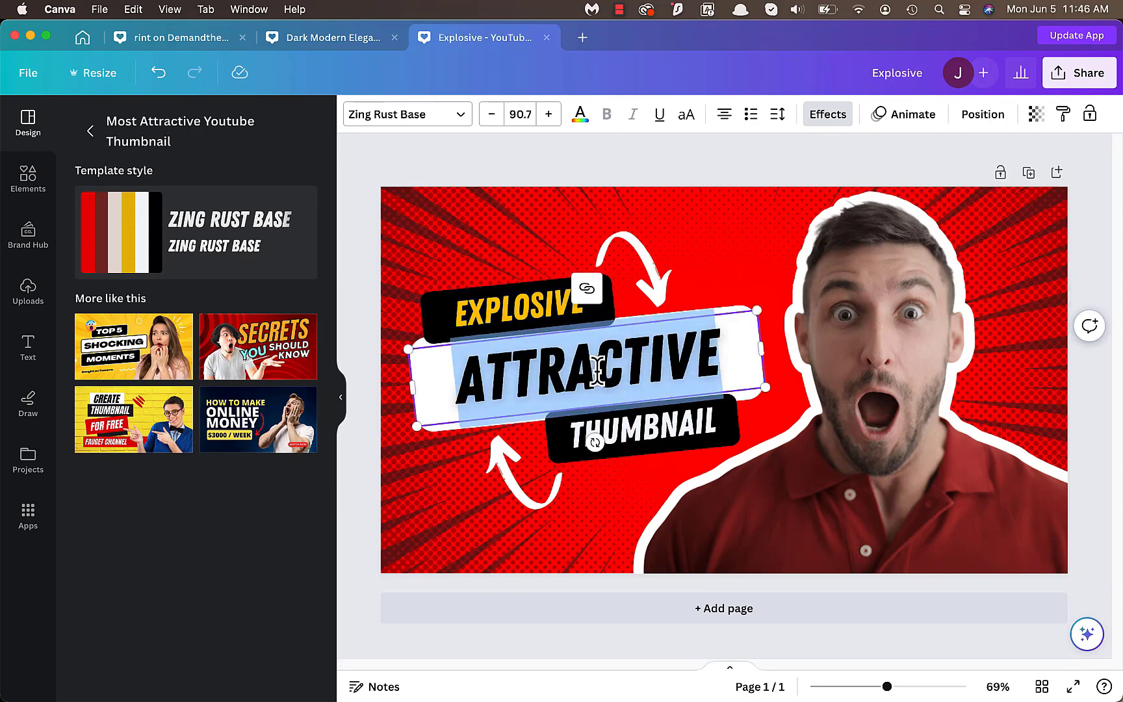
text(SEO)
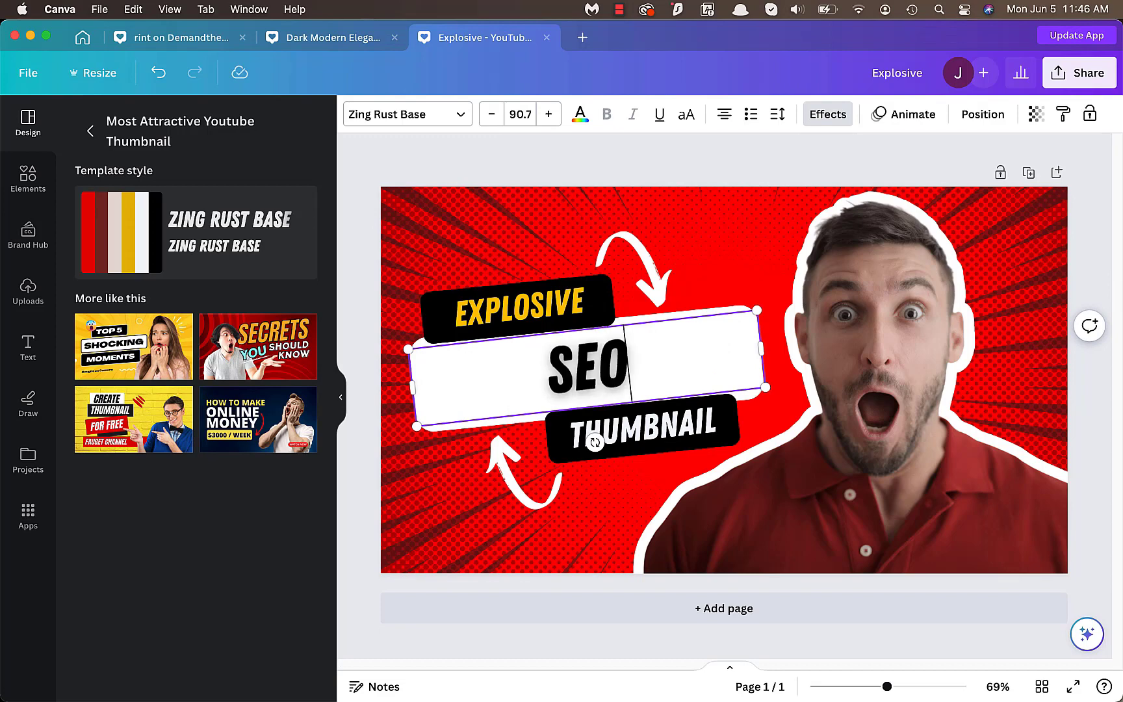
- Replace the white "THUMBNAIL" text in the lower black box with "TRICKS"
click(641, 447)
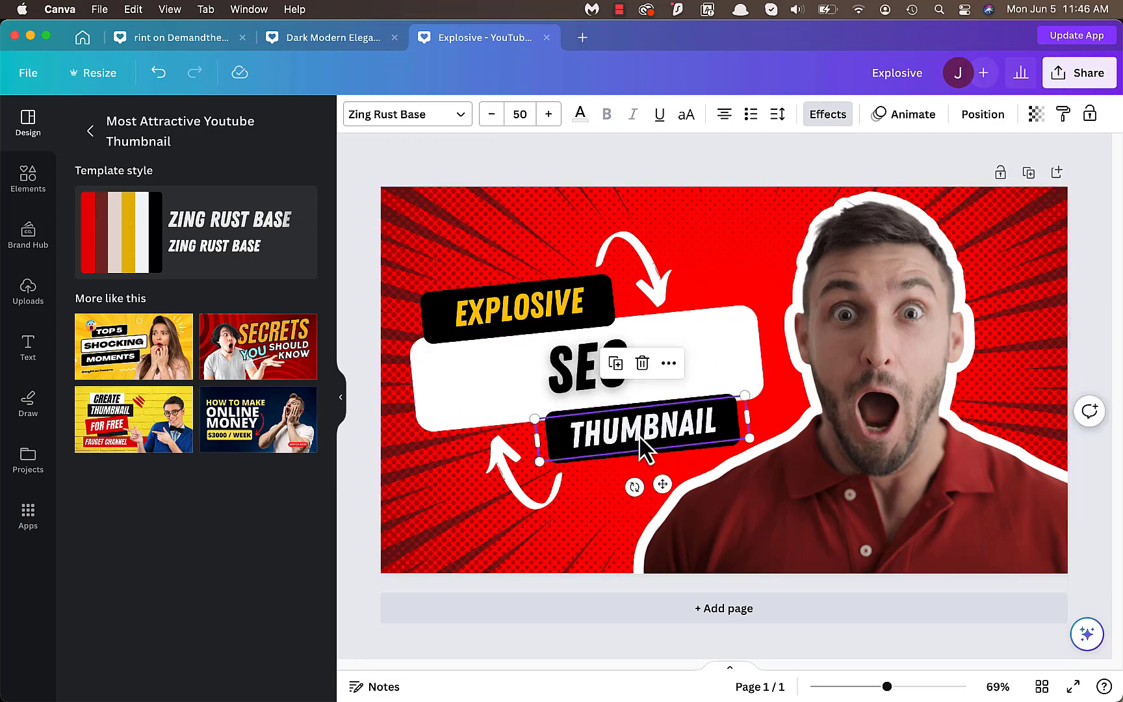
double_click(641, 436)
text(TRI)
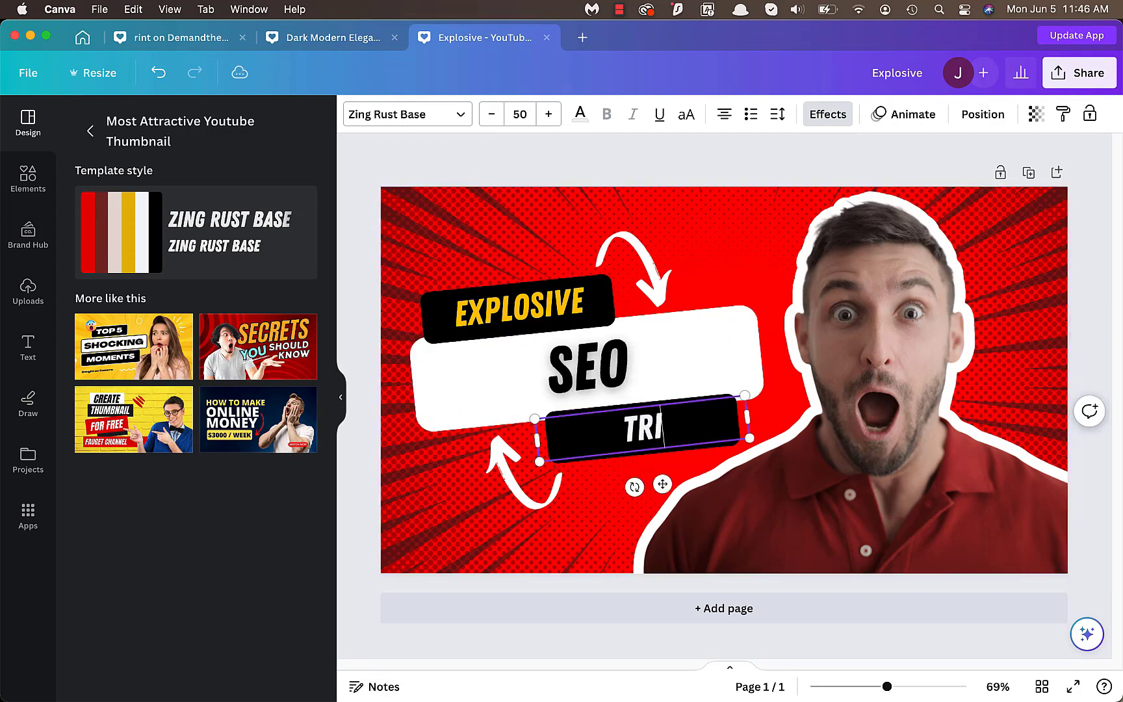
text(CKS)
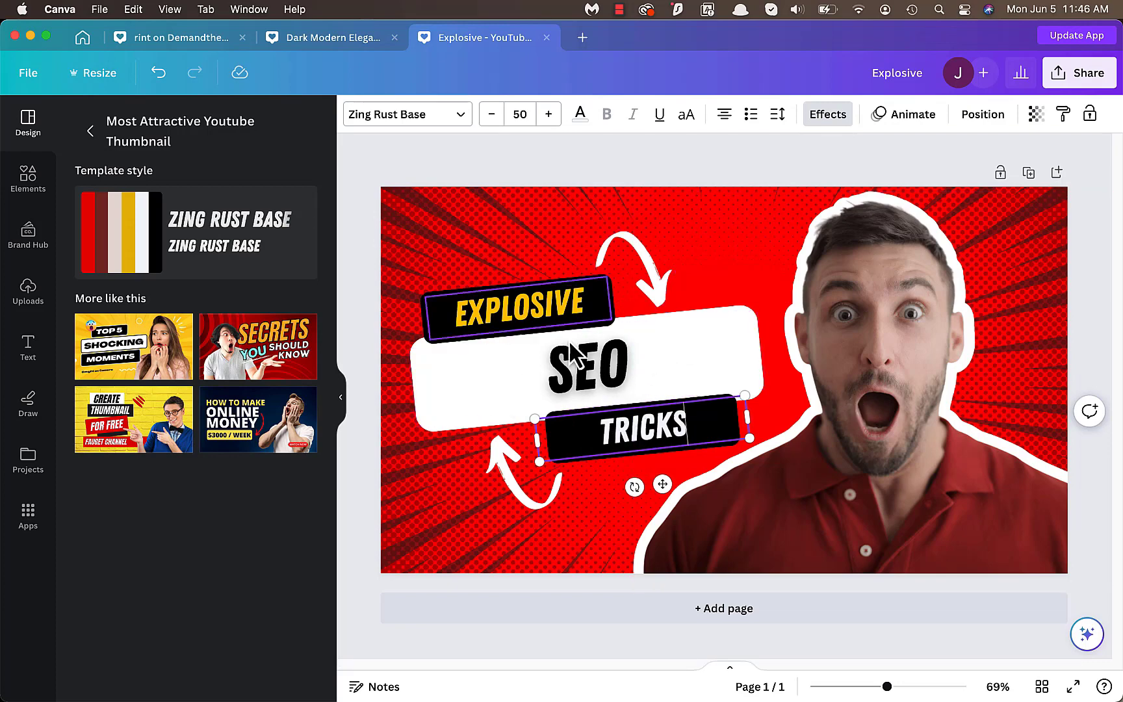
- Enlarge the black box behind "EXPLOSIVE" after moving its text aside, and move the upper white arrow up and right, clear of the box
drag(556, 307, 664, 307)
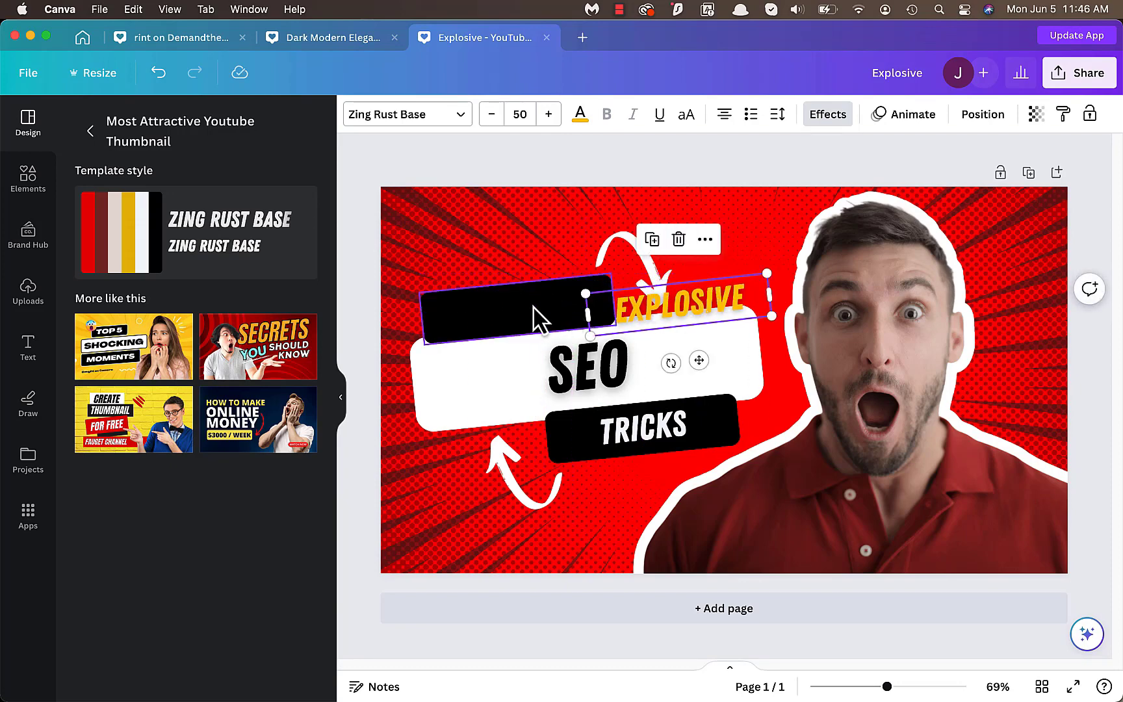
drag(536, 318, 530, 245)
drag(610, 239, 694, 234)
drag(557, 265, 545, 294)
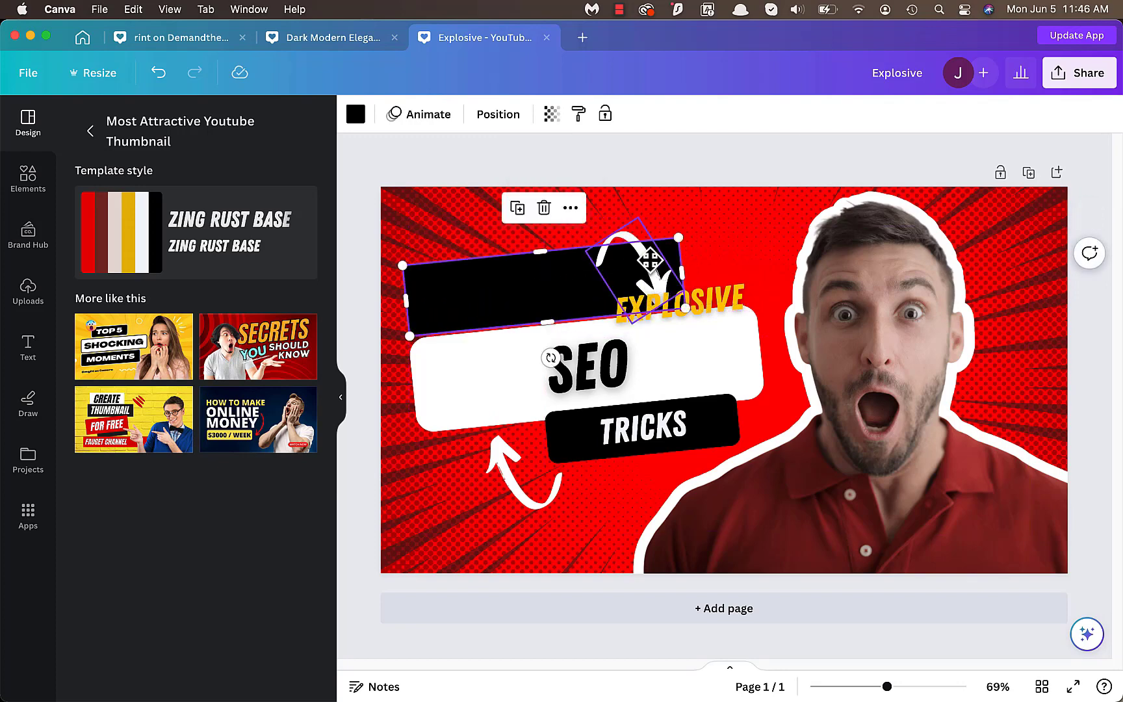
drag(650, 260, 748, 195)
- Shift the enlarged black box slightly right above the white "SEO" box and place the "EXPLOSIVE" text back on it
drag(511, 317, 572, 300)
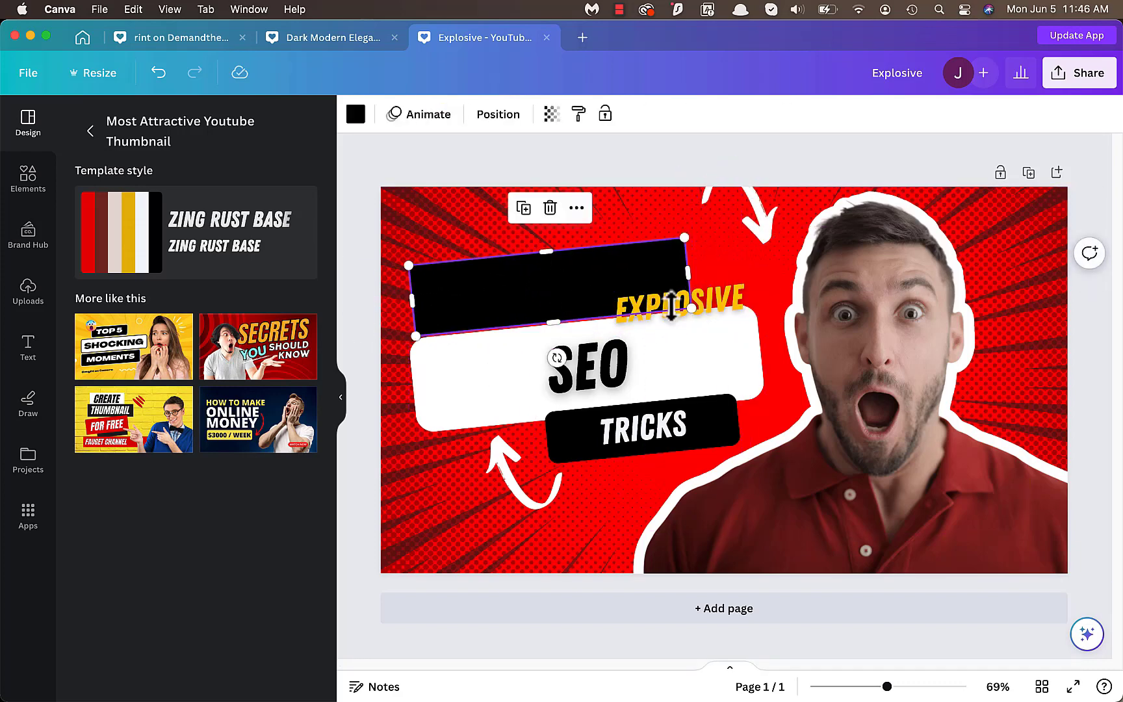
drag(672, 306, 637, 310)
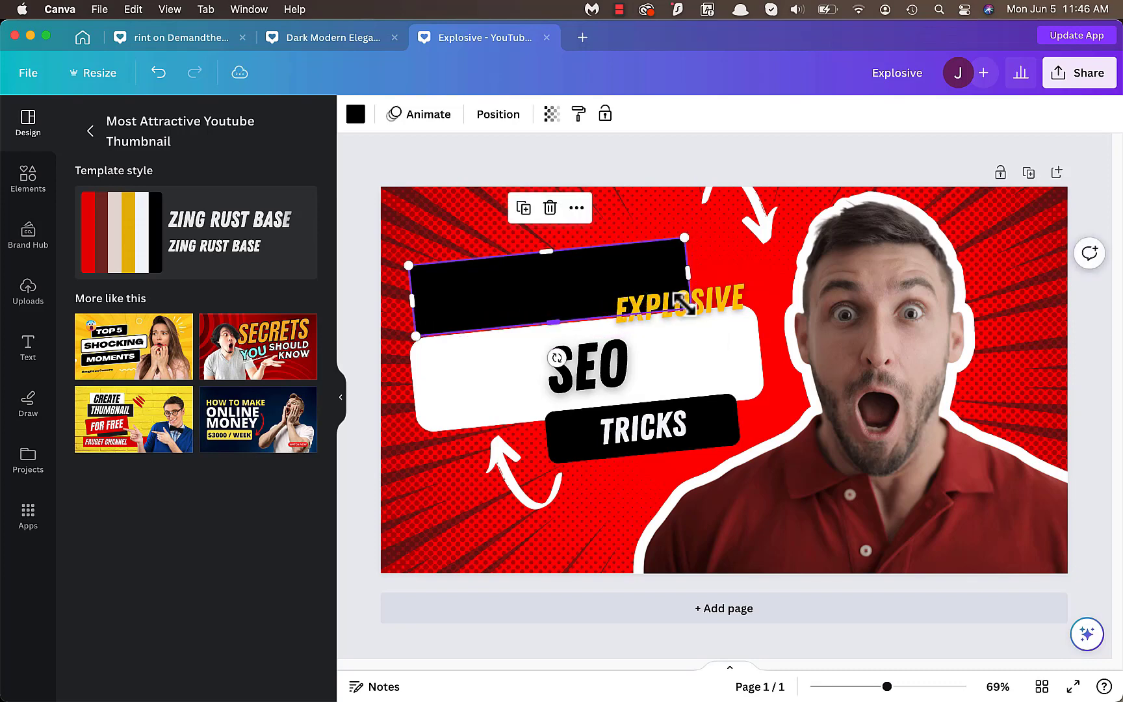
drag(737, 306, 577, 298)
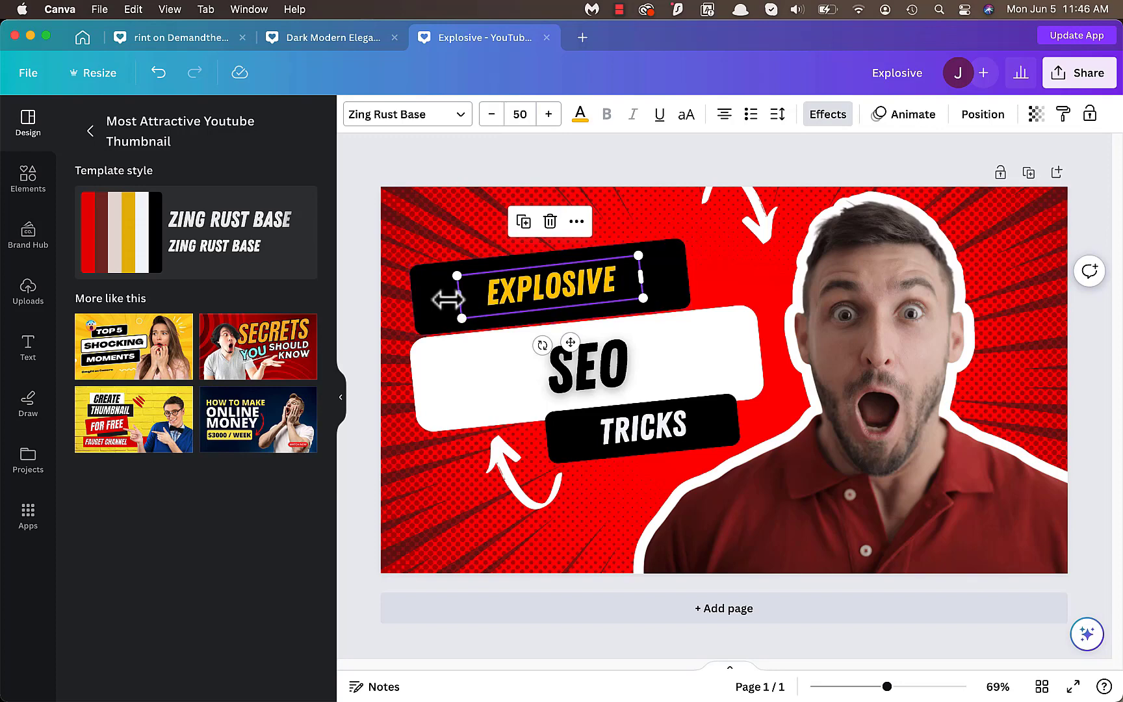
- Widen the "EXPLOSIVE" text frame at both ends so it spans the upper black box
drag(453, 298, 390, 314)
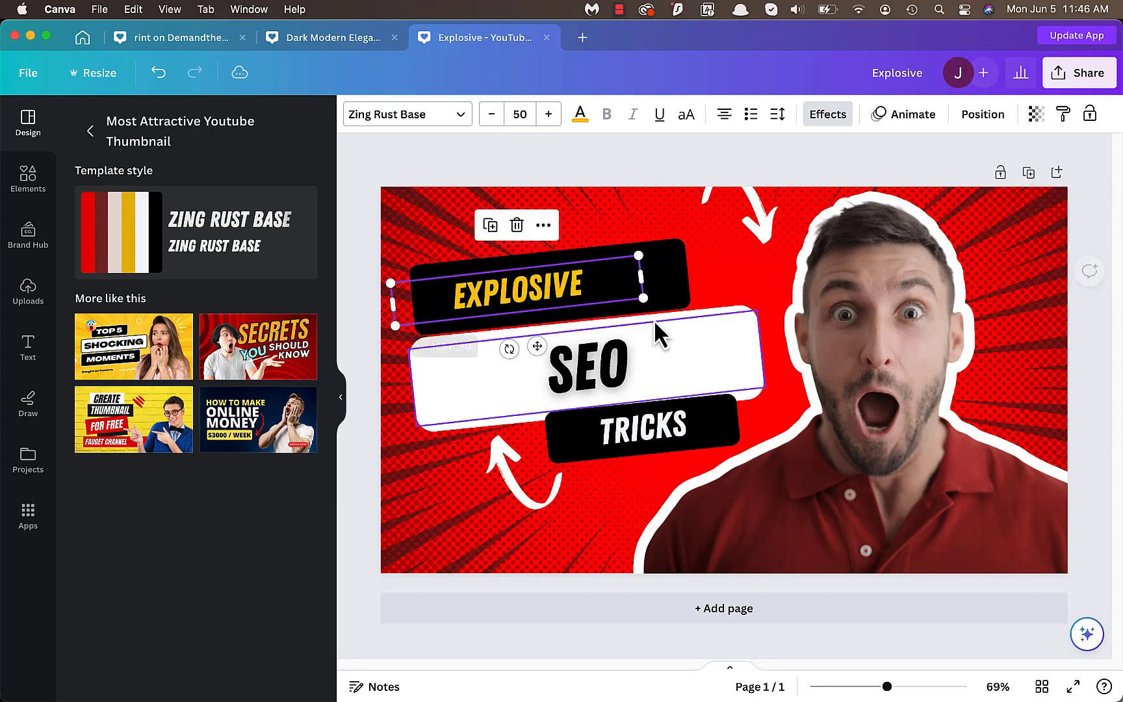
drag(642, 282, 688, 286)
click(552, 278)
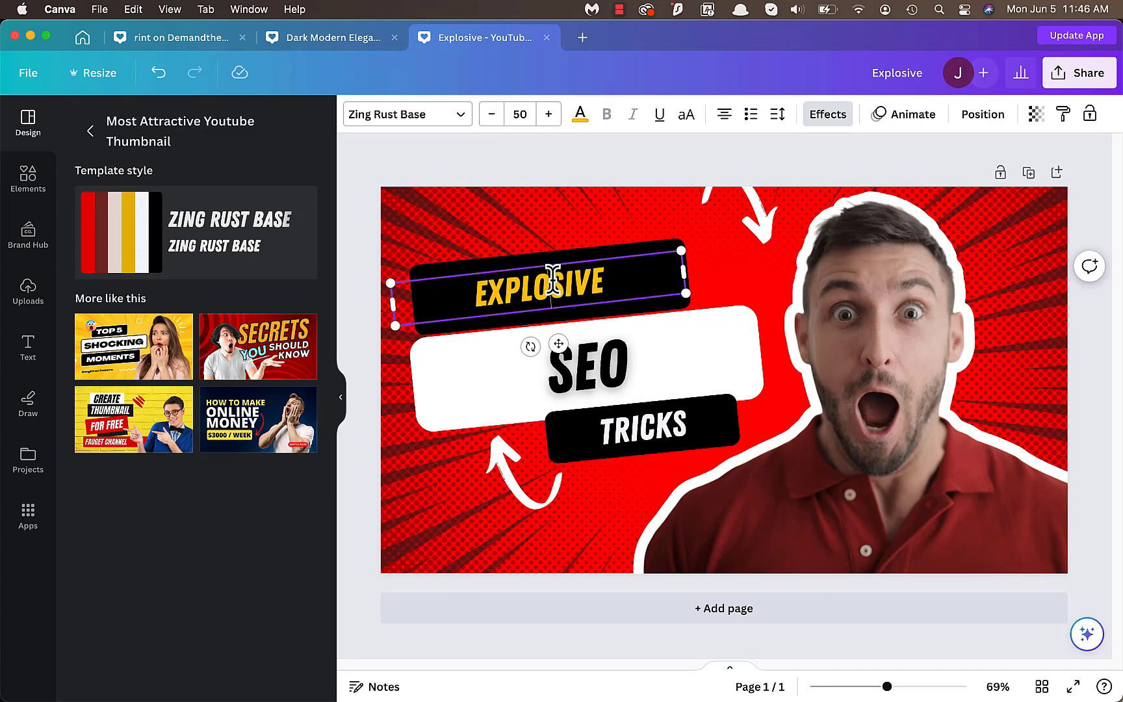
- Increase the "EXPLOSIVE" font size to slightly above 65 and nudge the text up and right within its black box
double_click(566, 288)
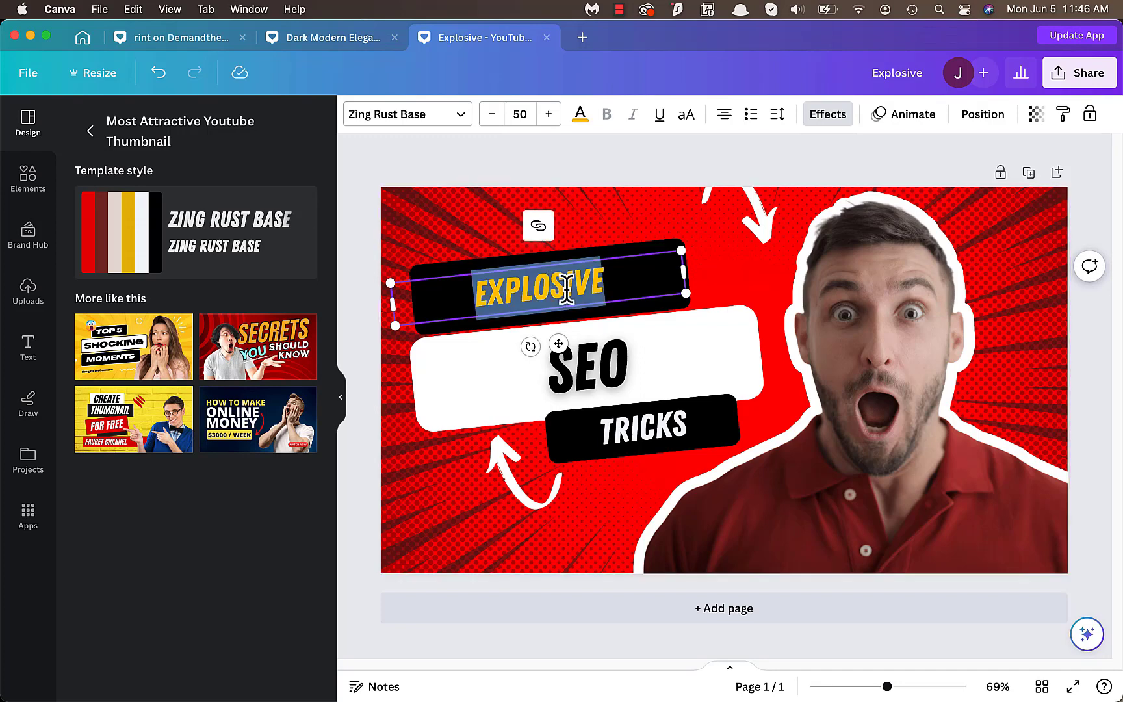
click(549, 114)
click(548, 115)
click(549, 114)
click(548, 115)
click(548, 114)
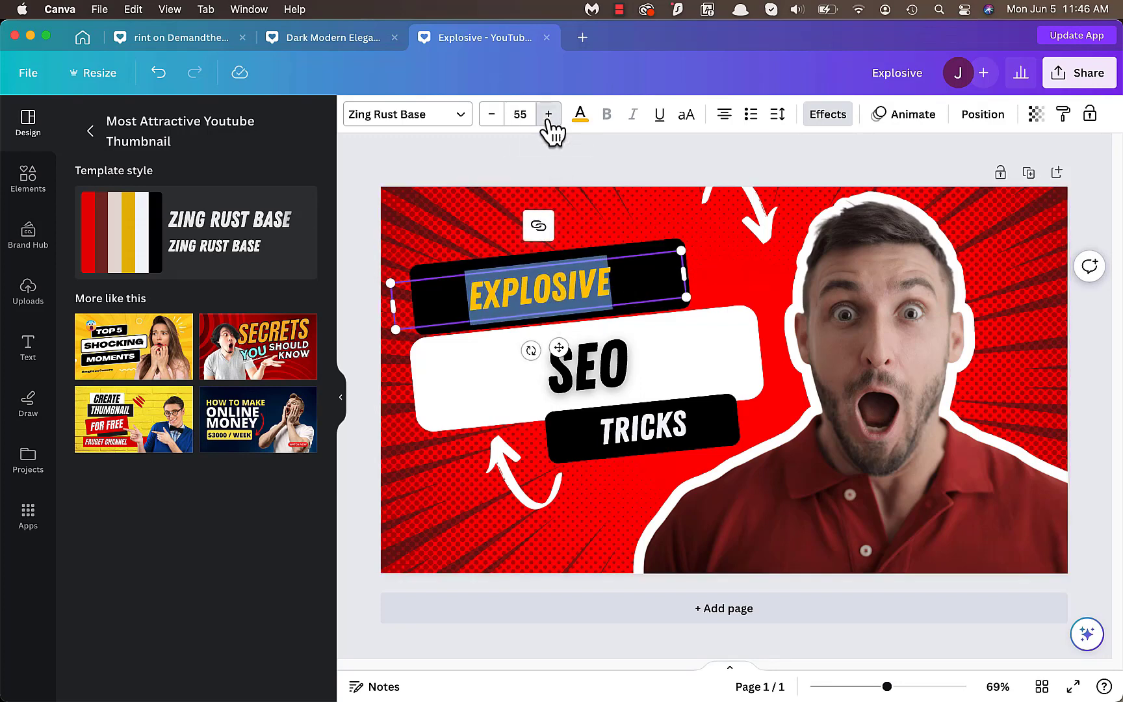
click(549, 115)
click(549, 114)
click(549, 115)
click(549, 115)
click(548, 114)
click(548, 114)
click(549, 115)
click(549, 115)
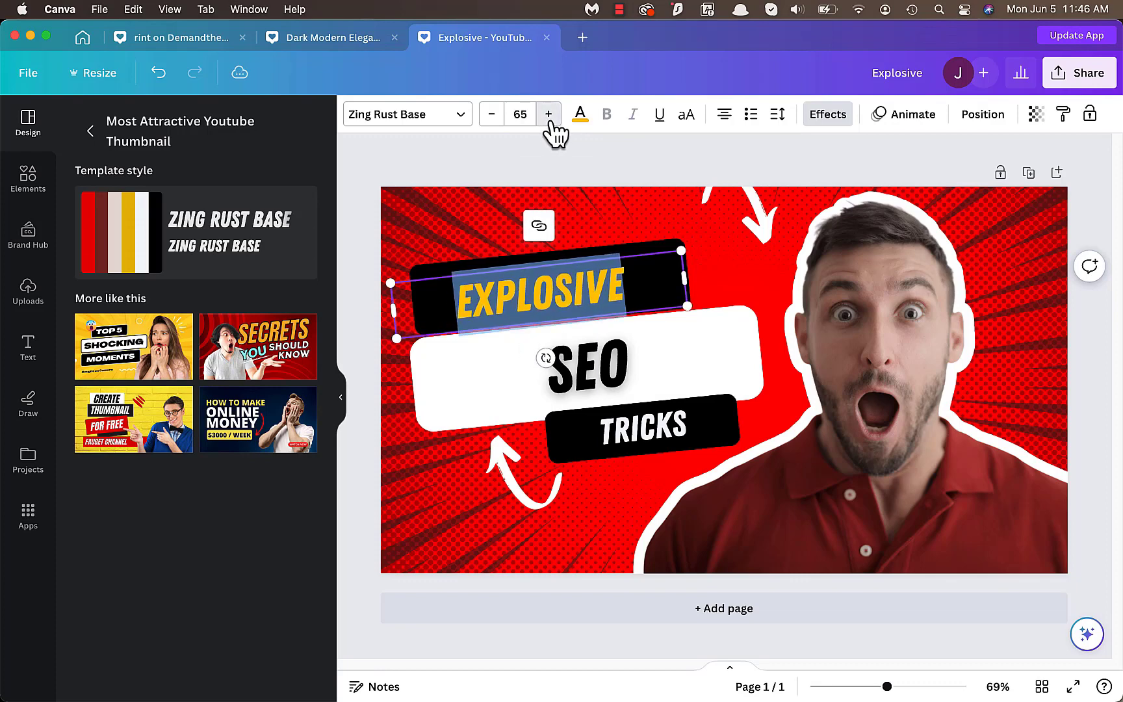
click(548, 114)
click(549, 114)
click(647, 287)
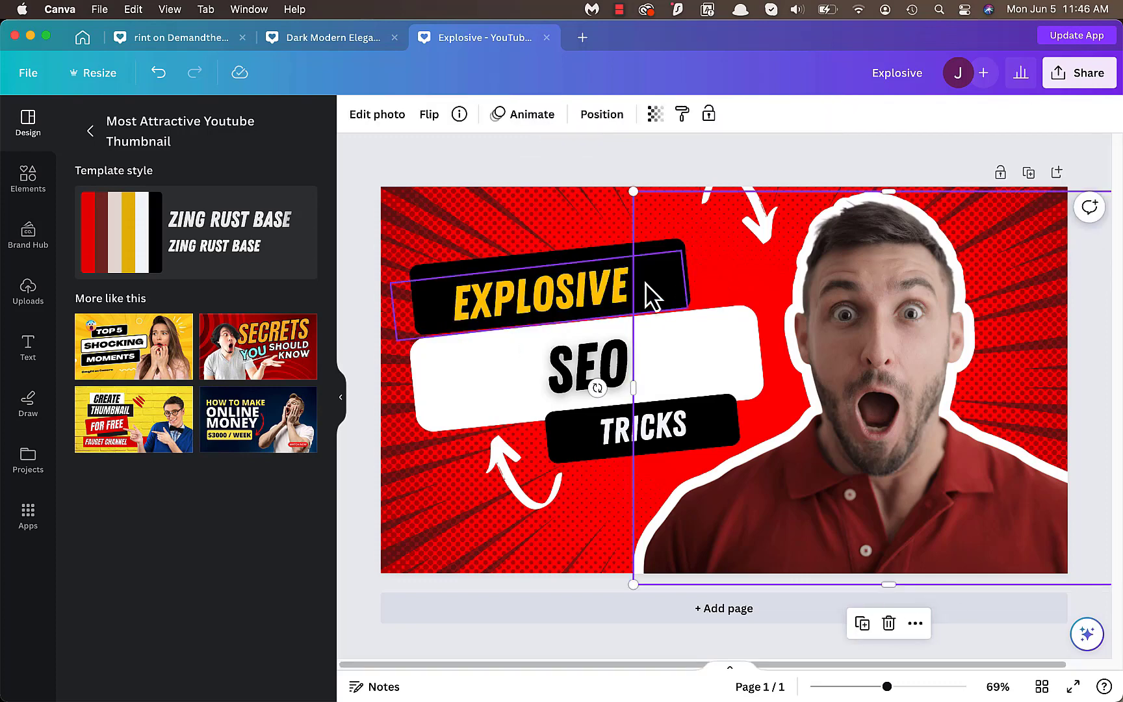
drag(596, 296, 603, 290)
- Increase the font size of "SEO" in the white box to 108
click(604, 368)
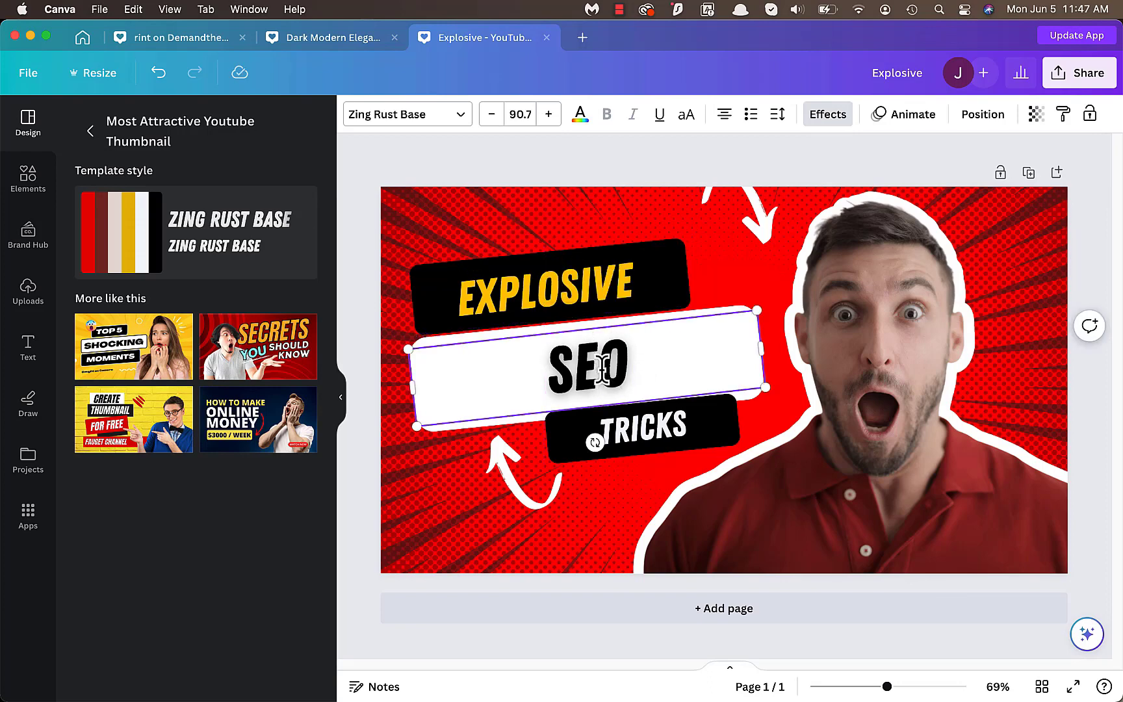
double_click(601, 368)
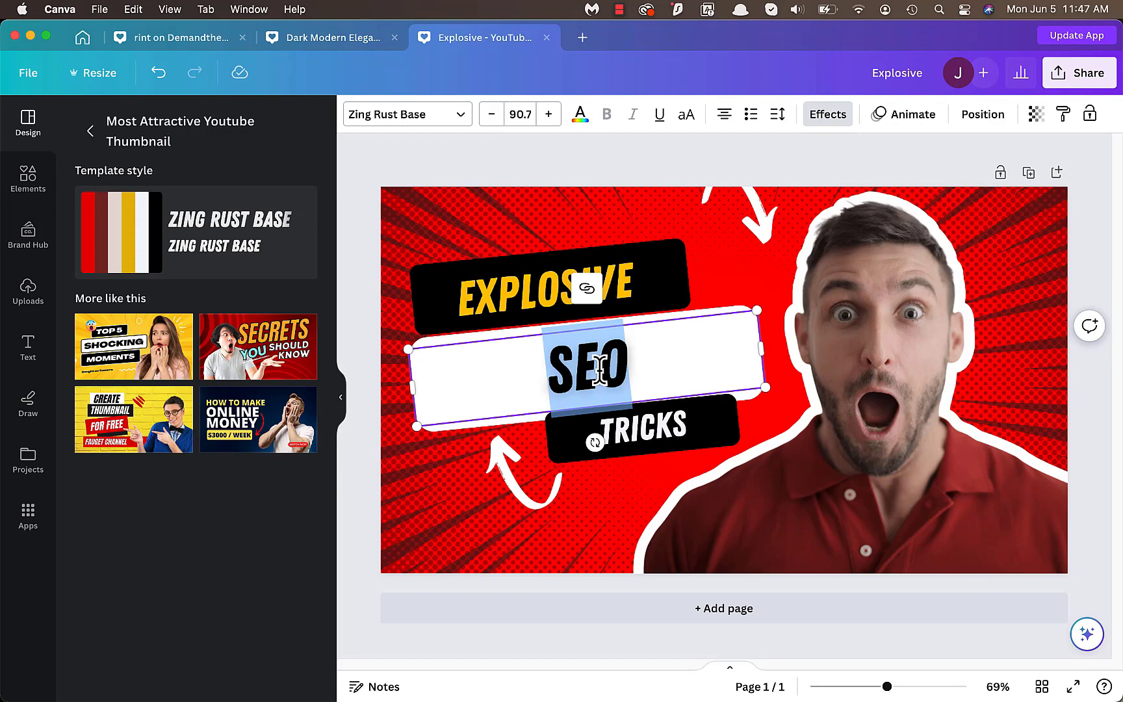
click(549, 114)
click(550, 114)
click(549, 115)
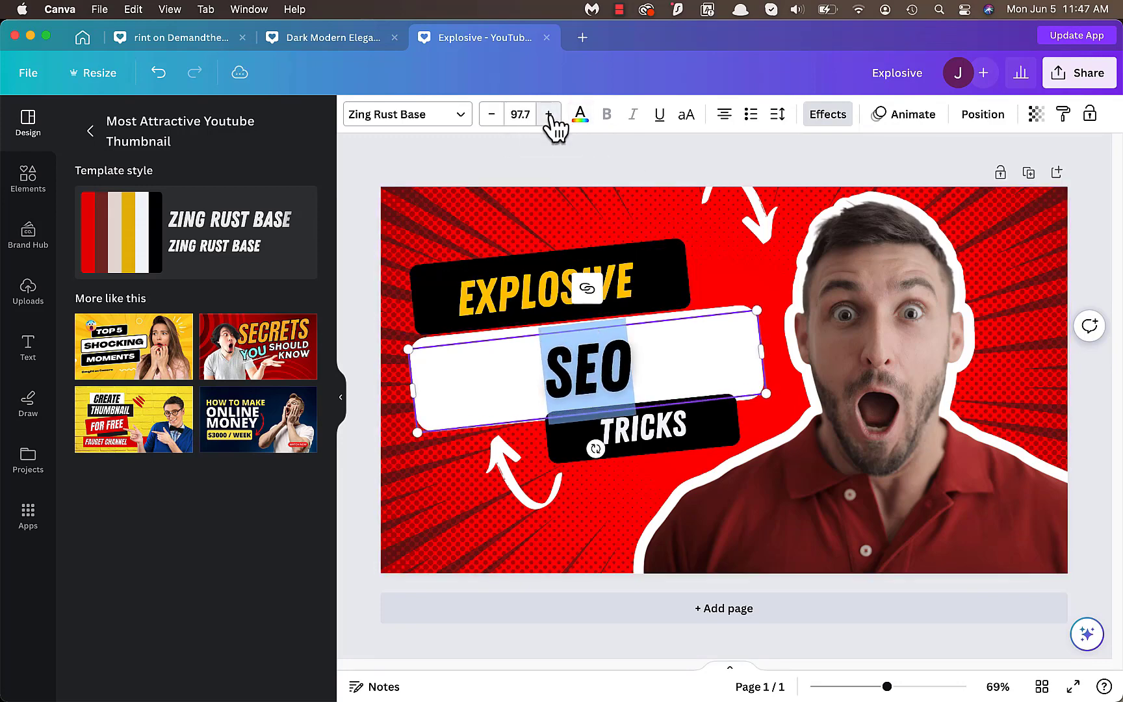
click(550, 114)
click(549, 114)
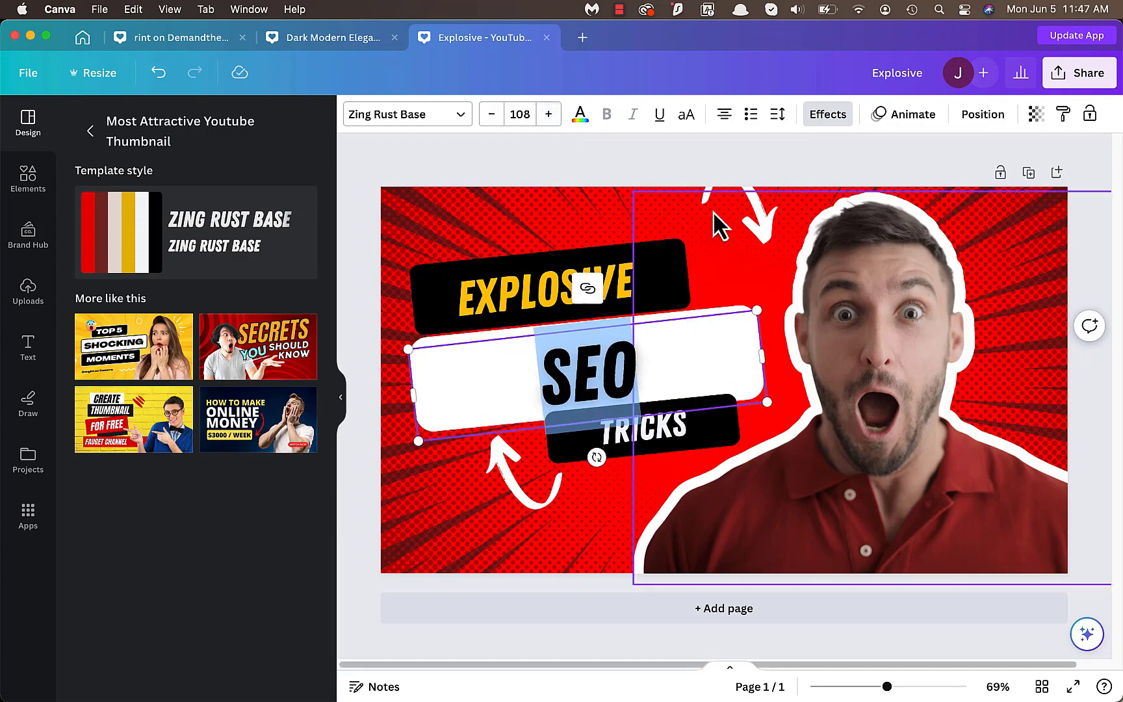
- Move the upper white arrow over the right end of the "EXPLOSIVE" box and the lower arrow down-left, away from the "TRICKS" box
drag(769, 216, 716, 263)
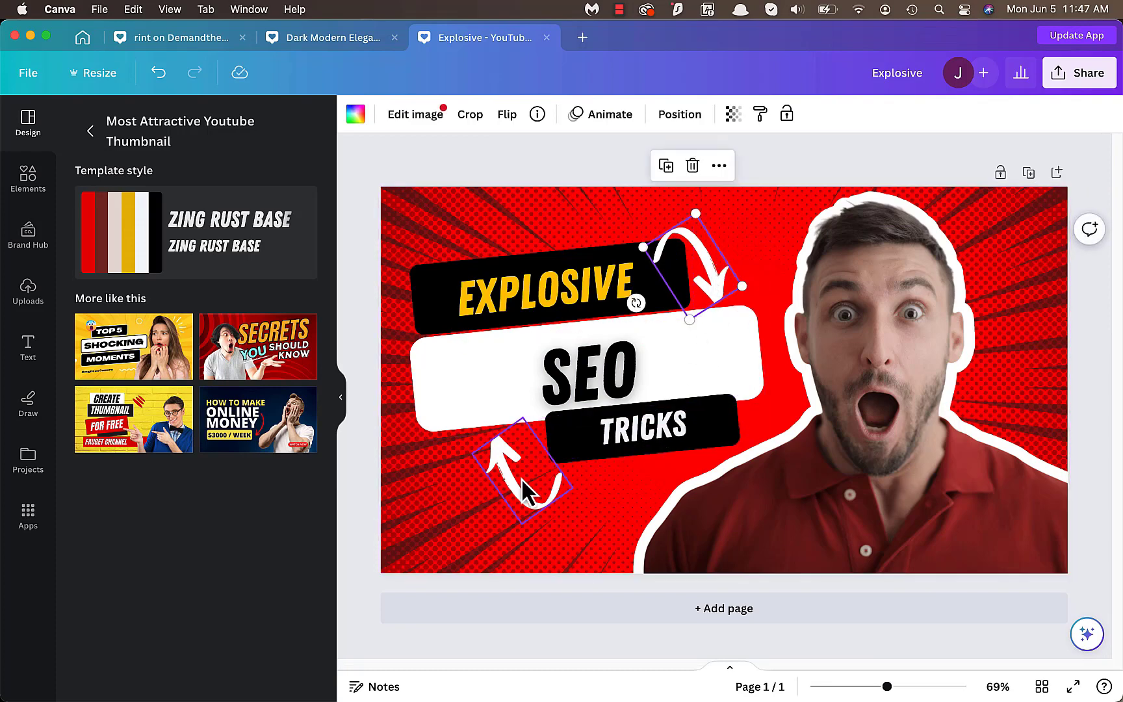
drag(518, 482, 441, 507)
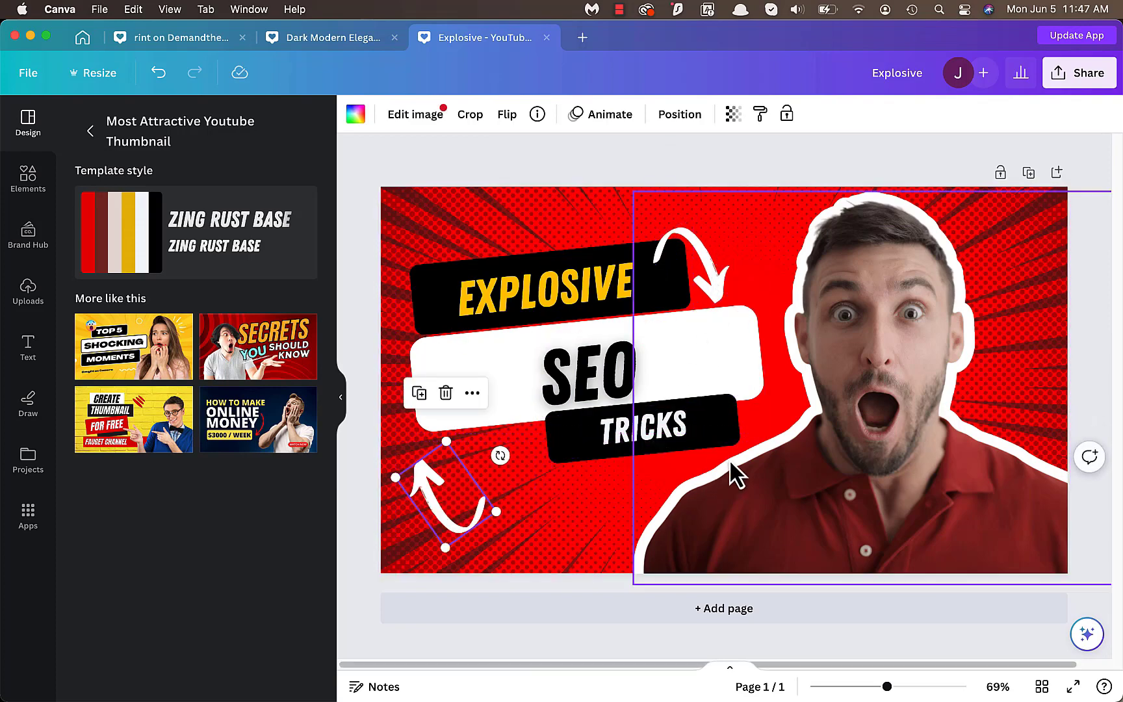
- Move the "TRICKS" text aside, enlarge the lower black box at both ends, and place the text back on it
drag(689, 433, 627, 512)
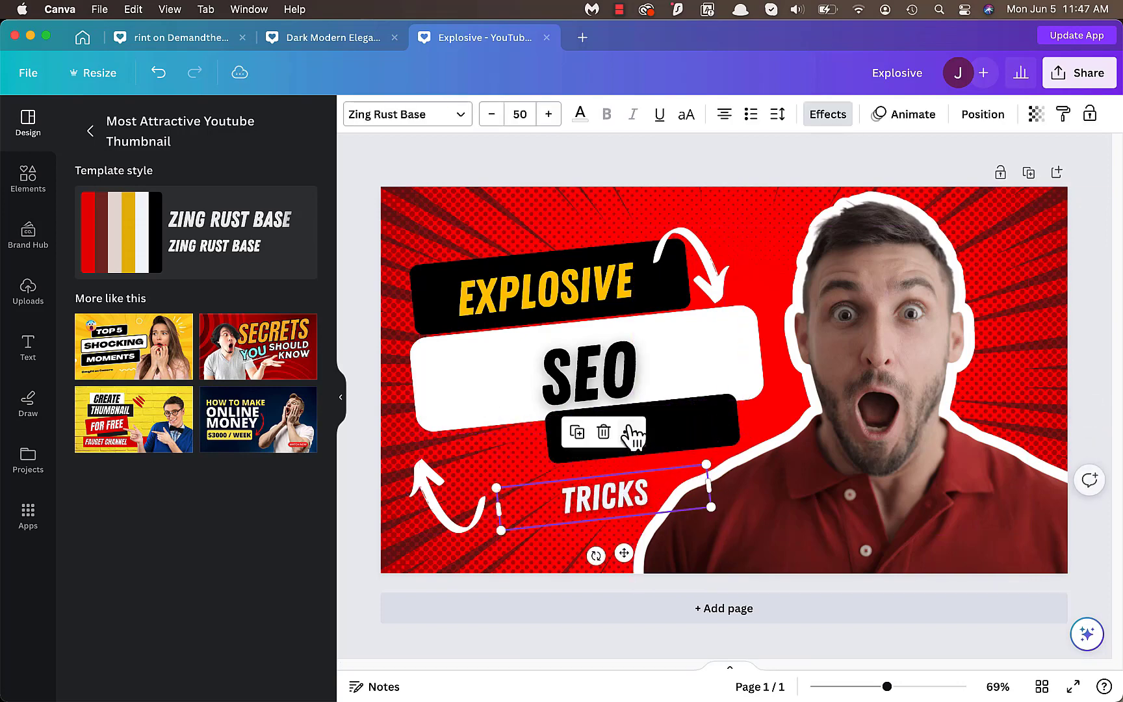
click(677, 438)
drag(541, 436, 484, 445)
drag(738, 419, 765, 416)
drag(631, 460, 620, 436)
- Increase the "TRICKS" font size to 67 and move the lower white arrow up-right to the left end of its black box
double_click(622, 442)
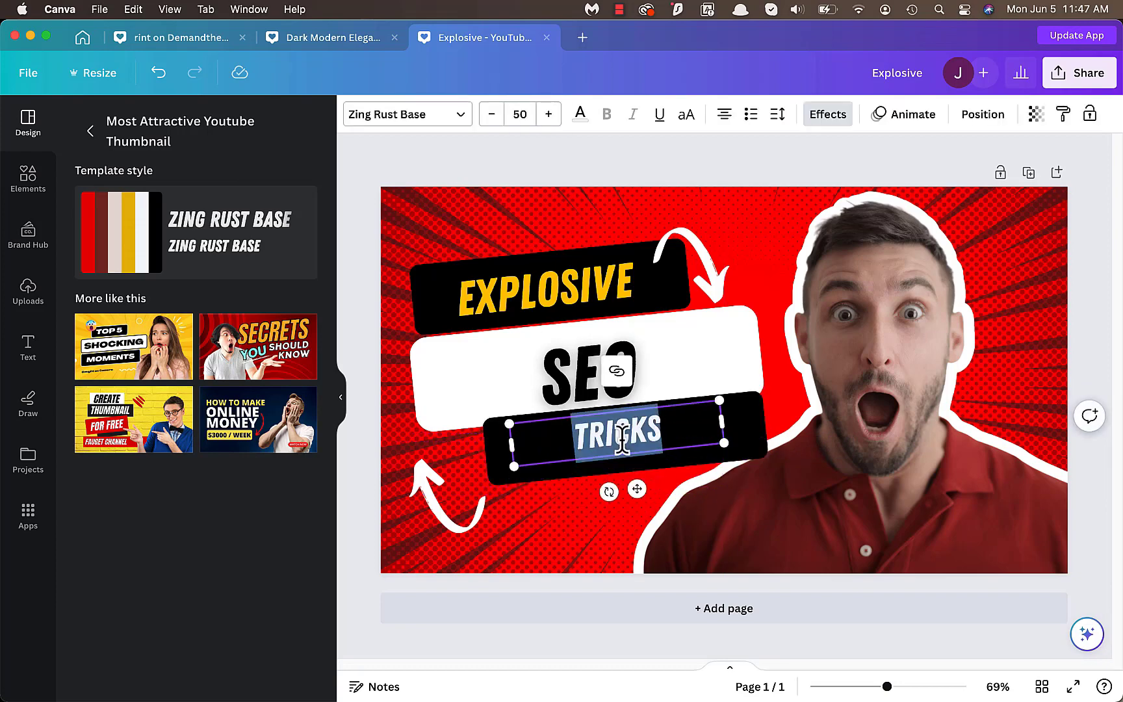
click(549, 116)
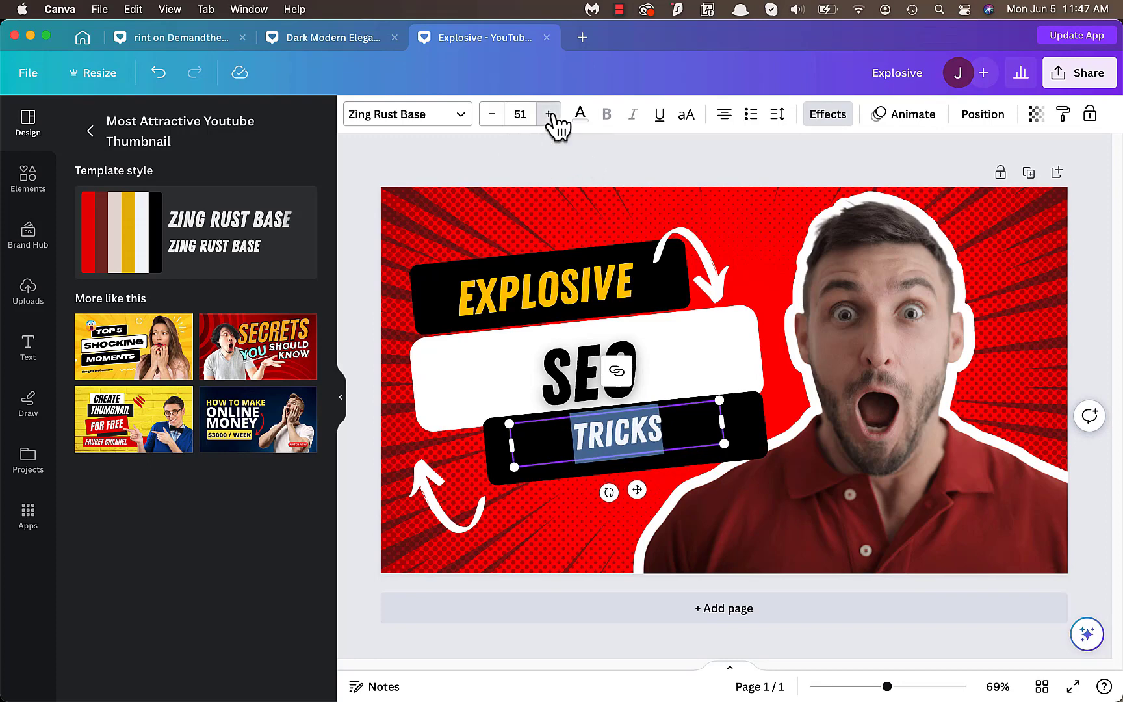
click(549, 116)
click(549, 115)
click(550, 116)
click(549, 116)
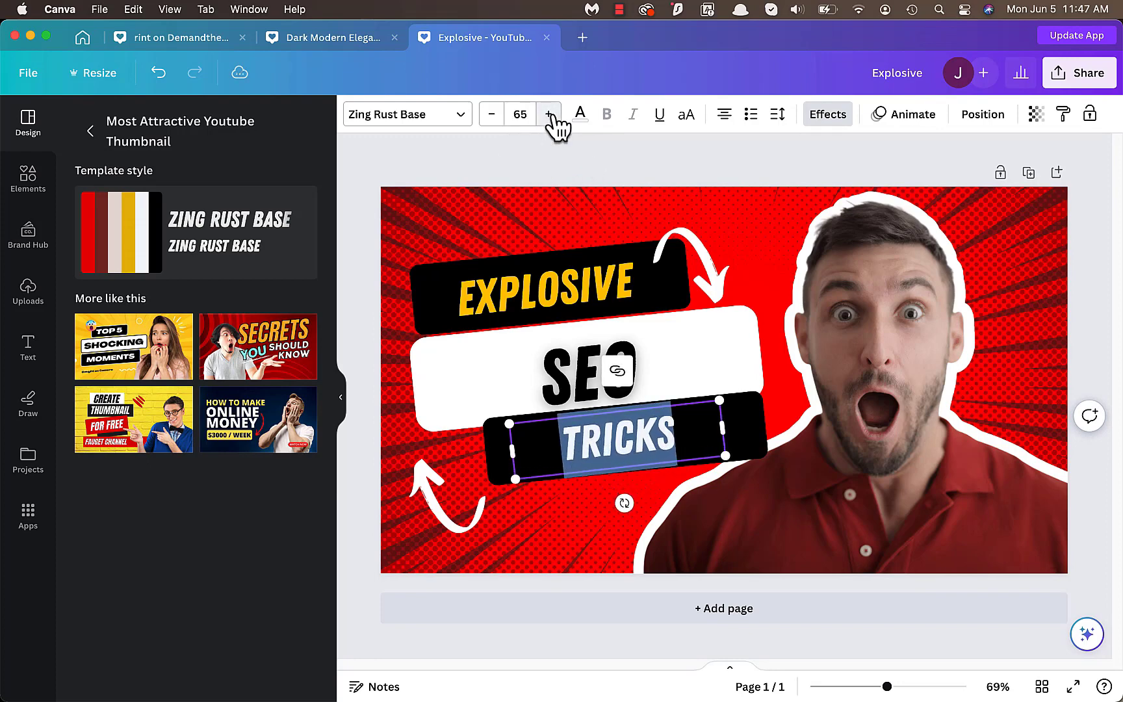
click(549, 116)
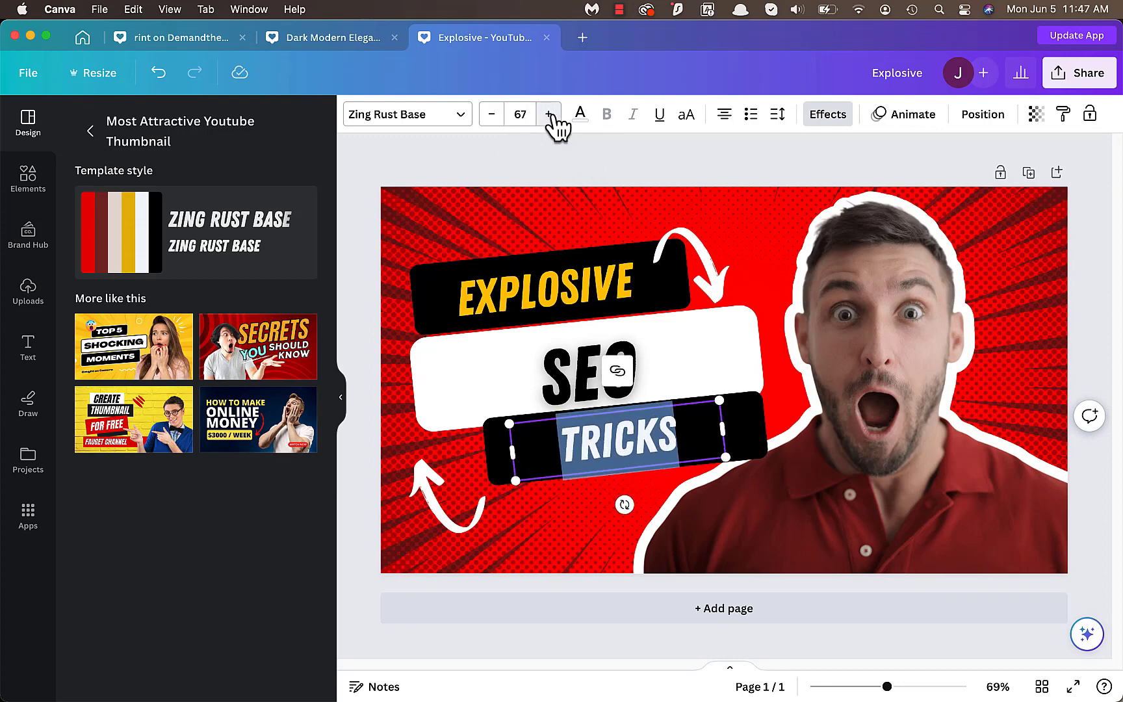
click(552, 516)
drag(454, 535, 473, 494)
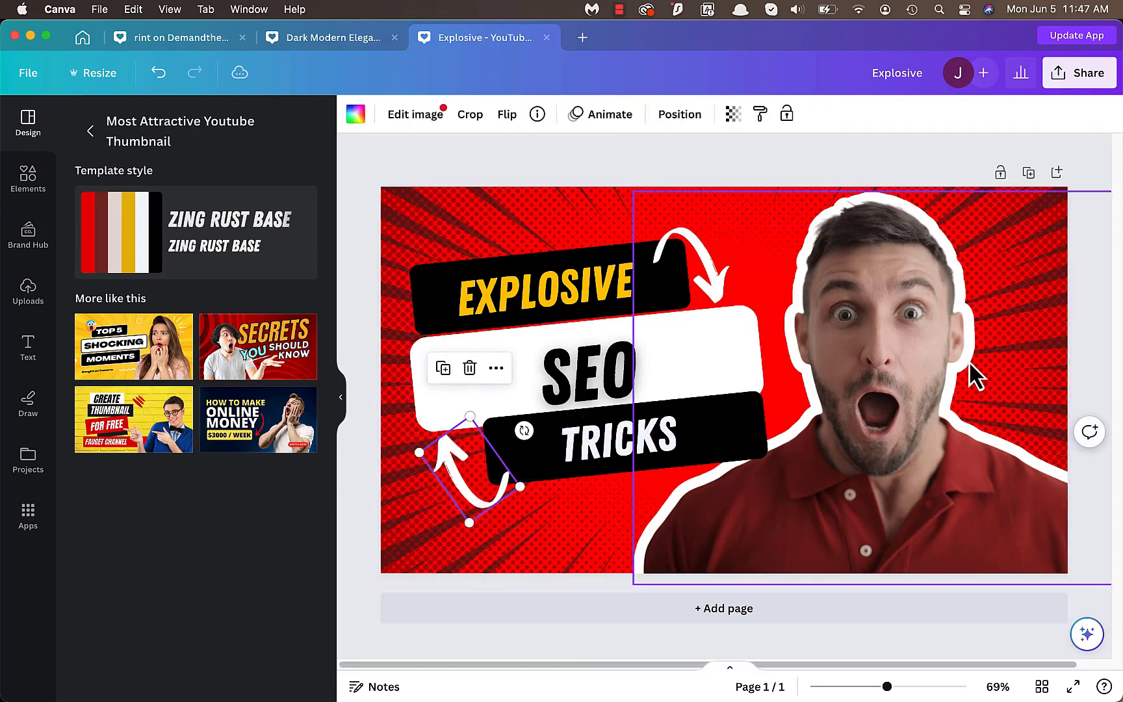
- Replace the template photo of the red-shirted man with the uploaded photo of the shocked man in white holding his cheeks
click(896, 357)
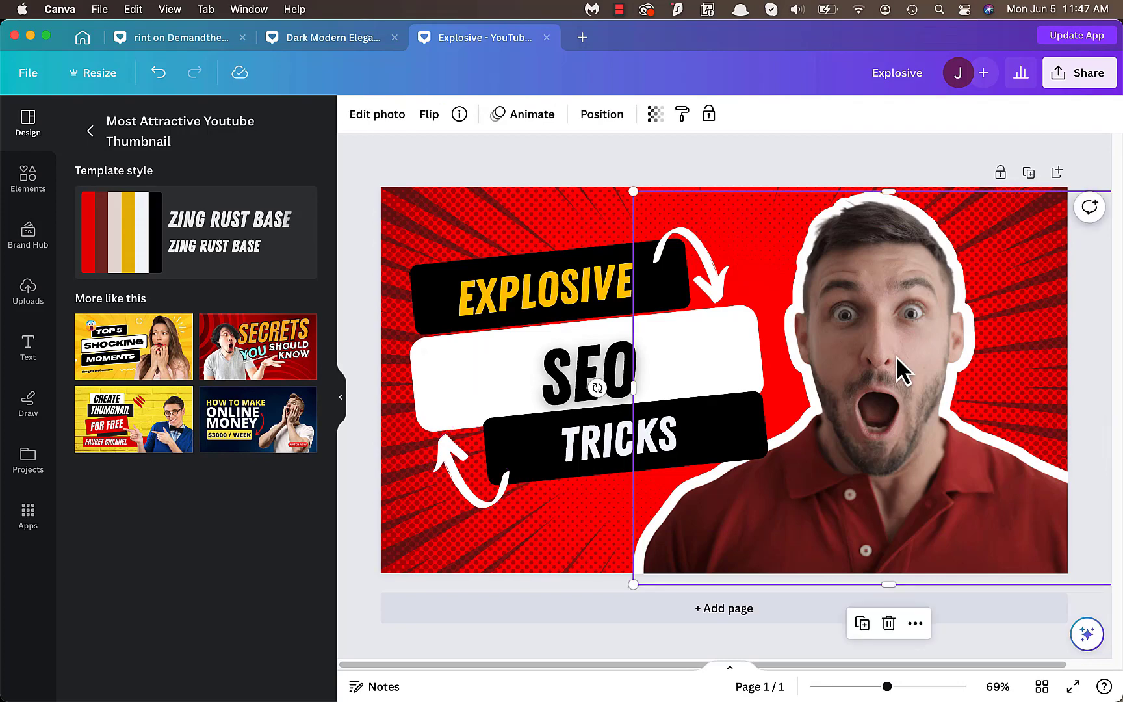
key(Delete)
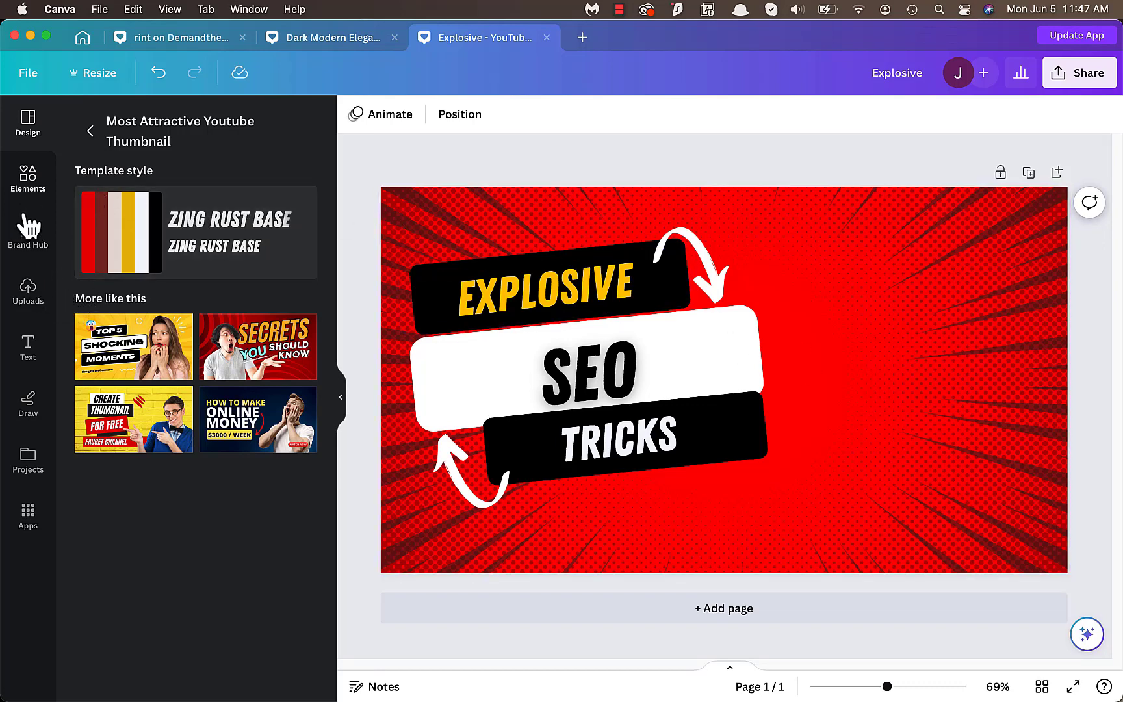
click(39, 294)
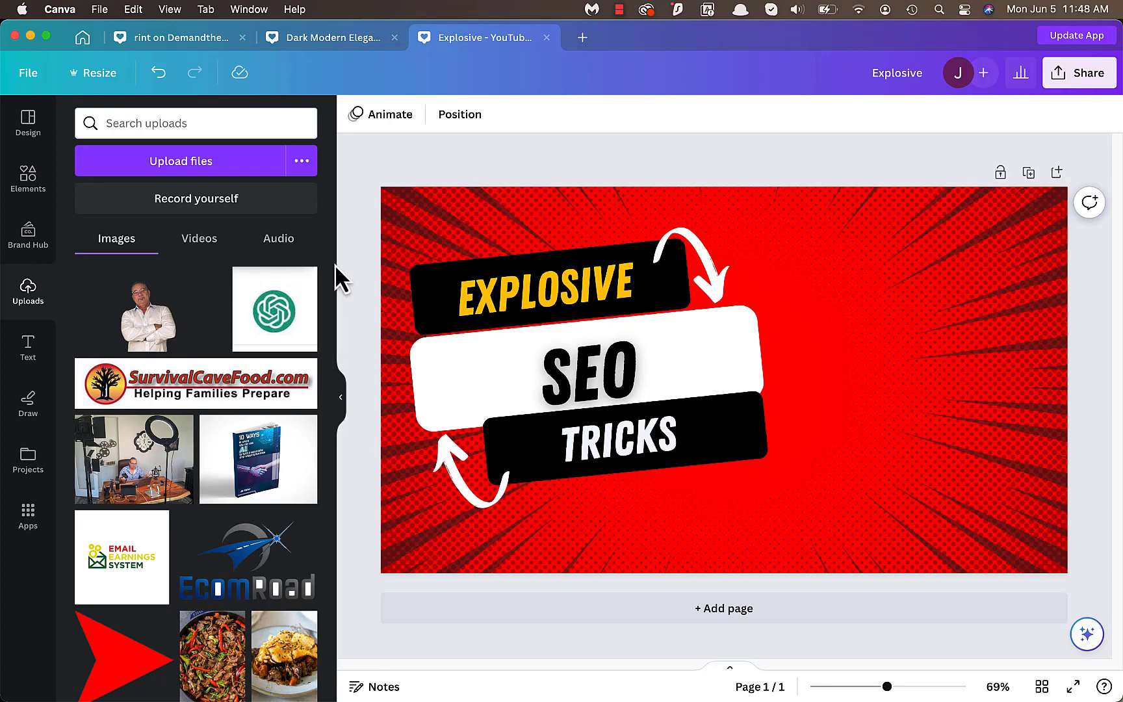
drag(331, 276, 316, 627)
scroll(317, 627, down, 1)
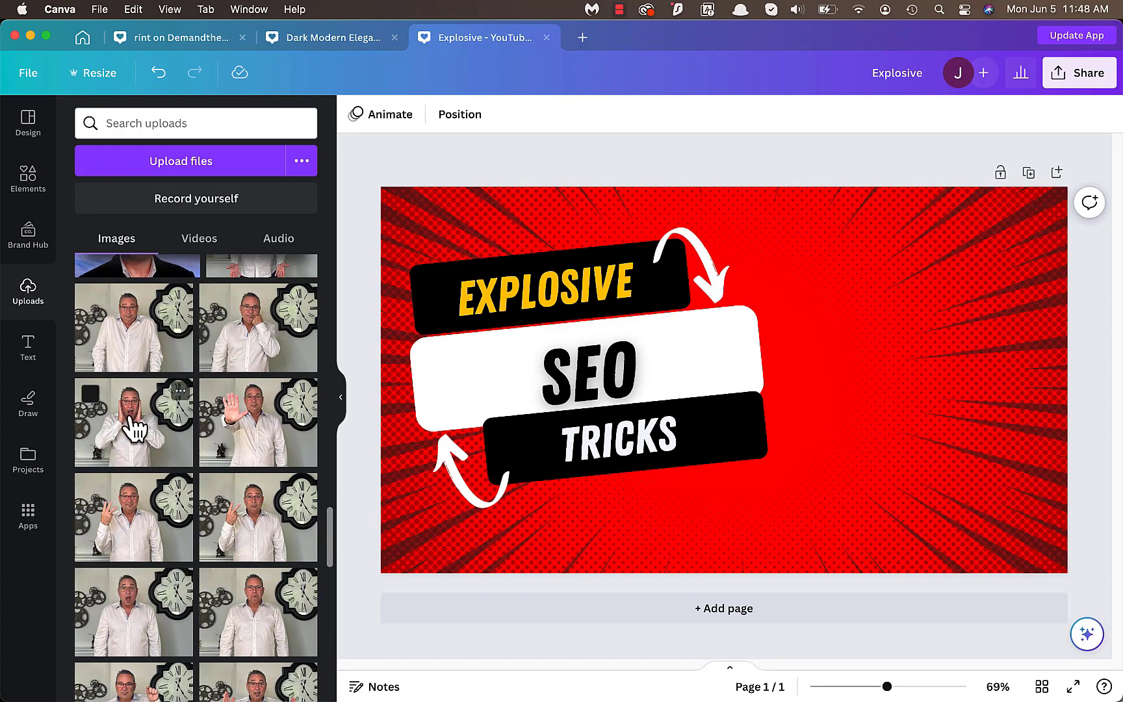
drag(133, 426, 774, 285)
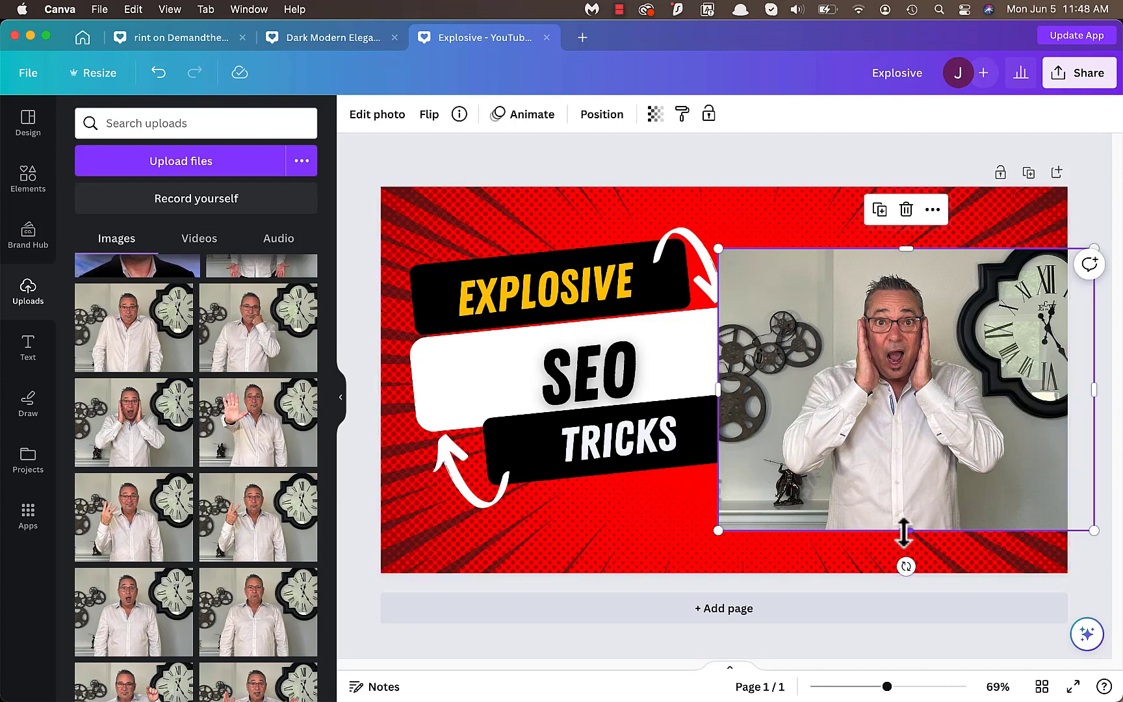
- Extend the new photo below the page's lower edge and up toward its top, and shift it right
drag(891, 530, 890, 626)
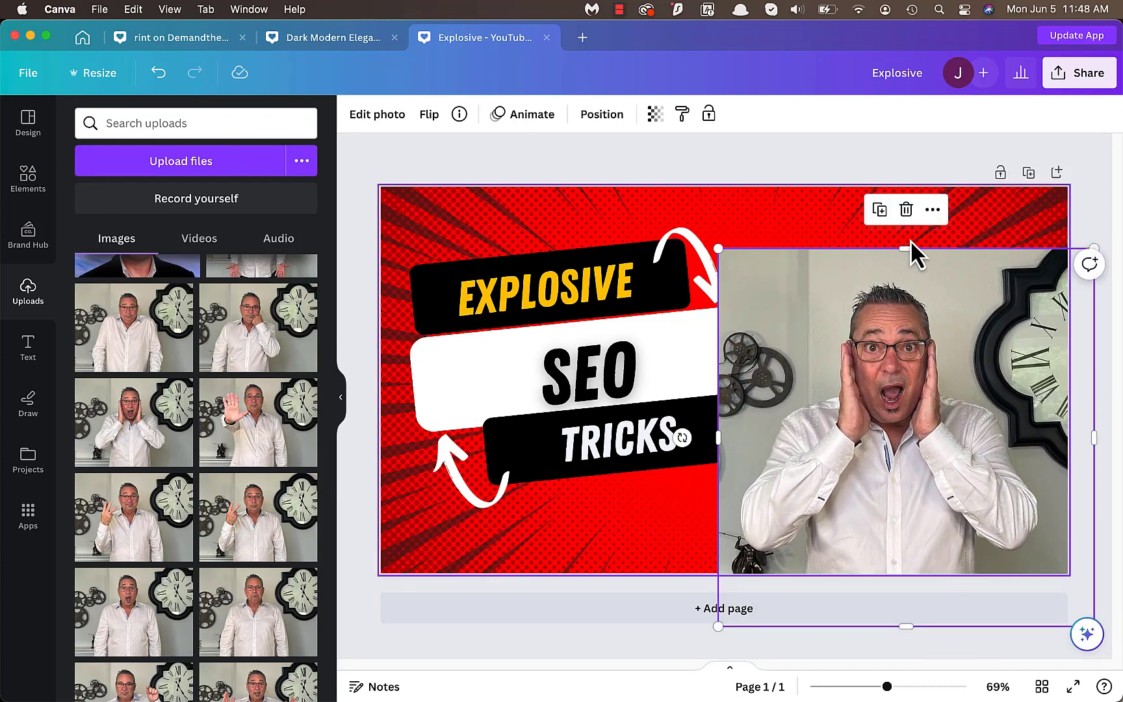
drag(906, 249, 910, 211)
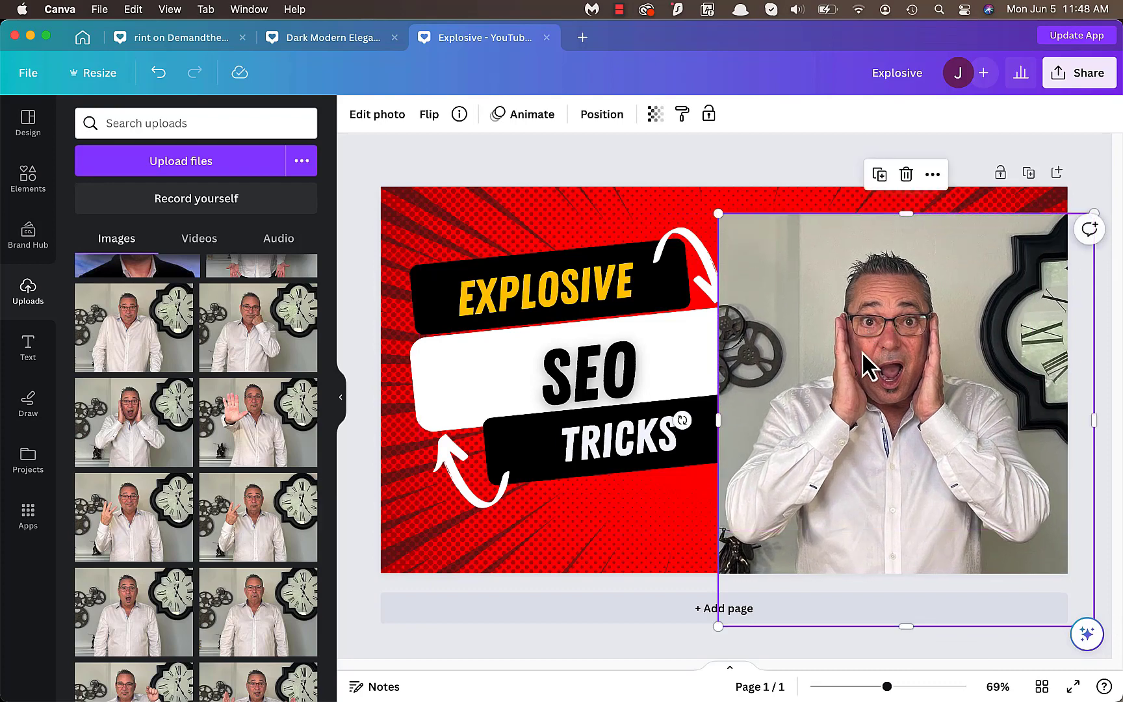
drag(867, 369, 896, 361)
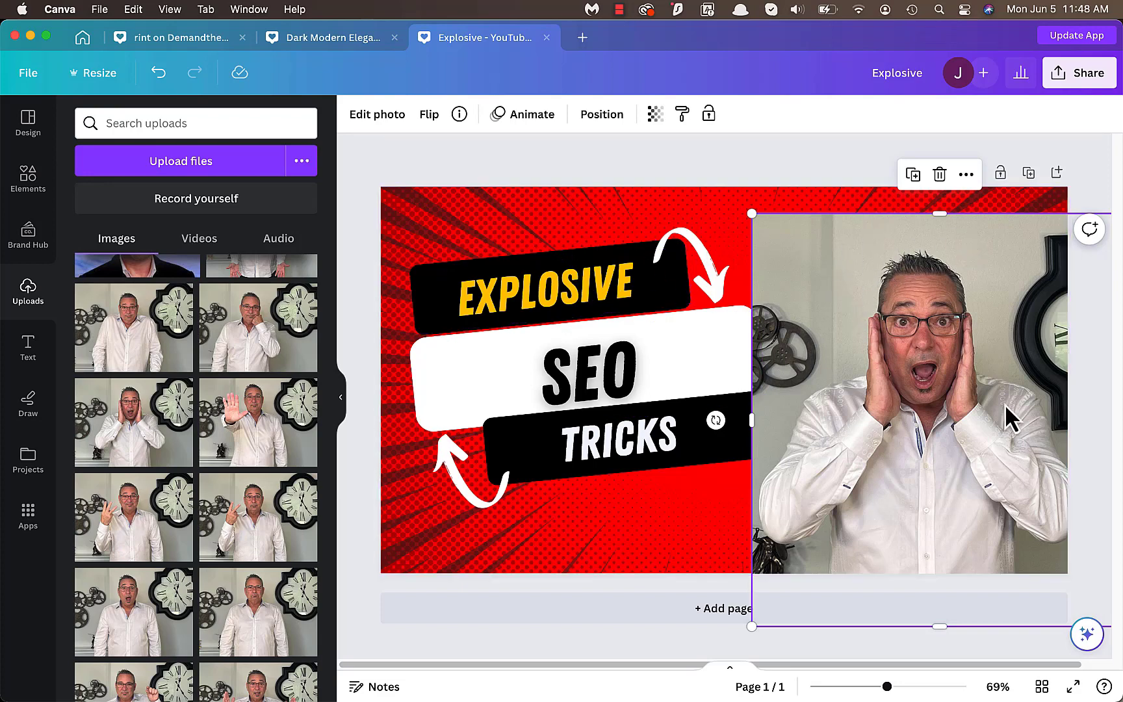
click(641, 507)
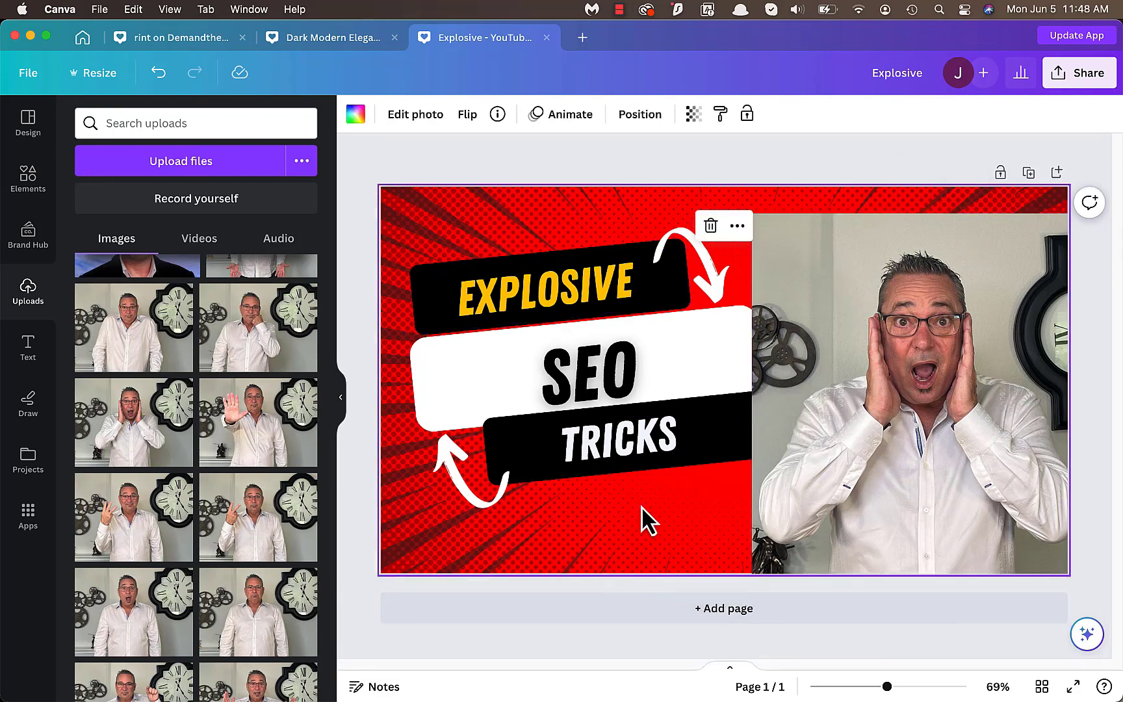
- Remove the background from the photo of the man in the white shirt with BG Remover
click(861, 390)
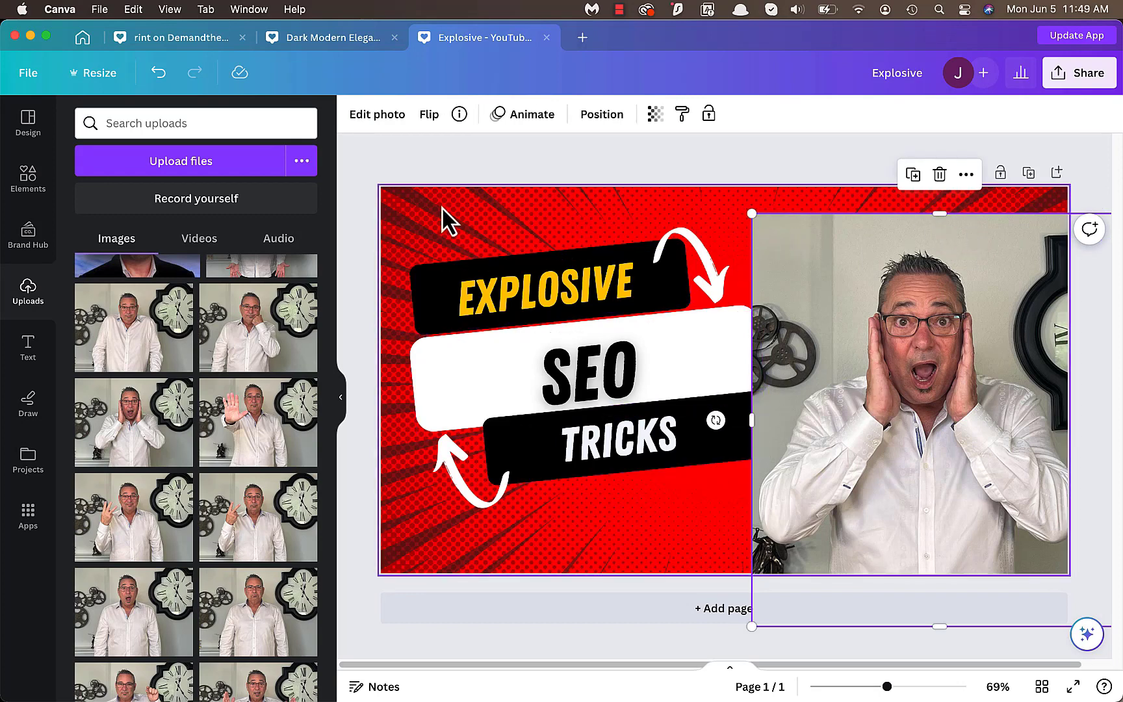
click(379, 121)
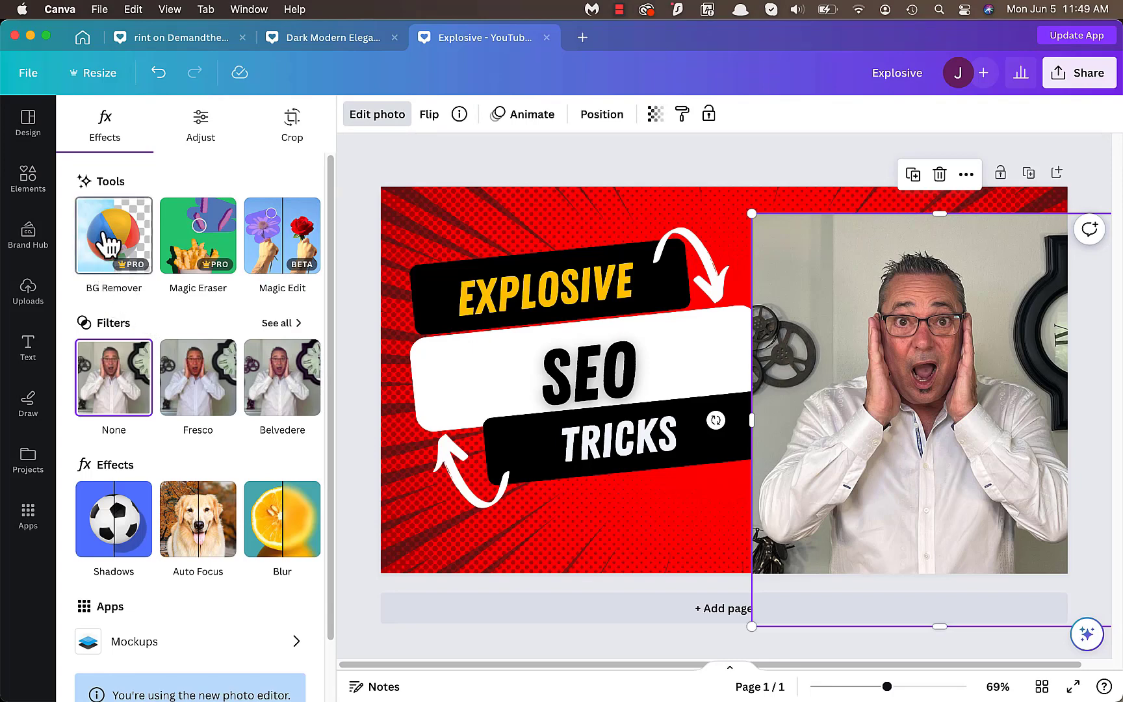
click(104, 244)
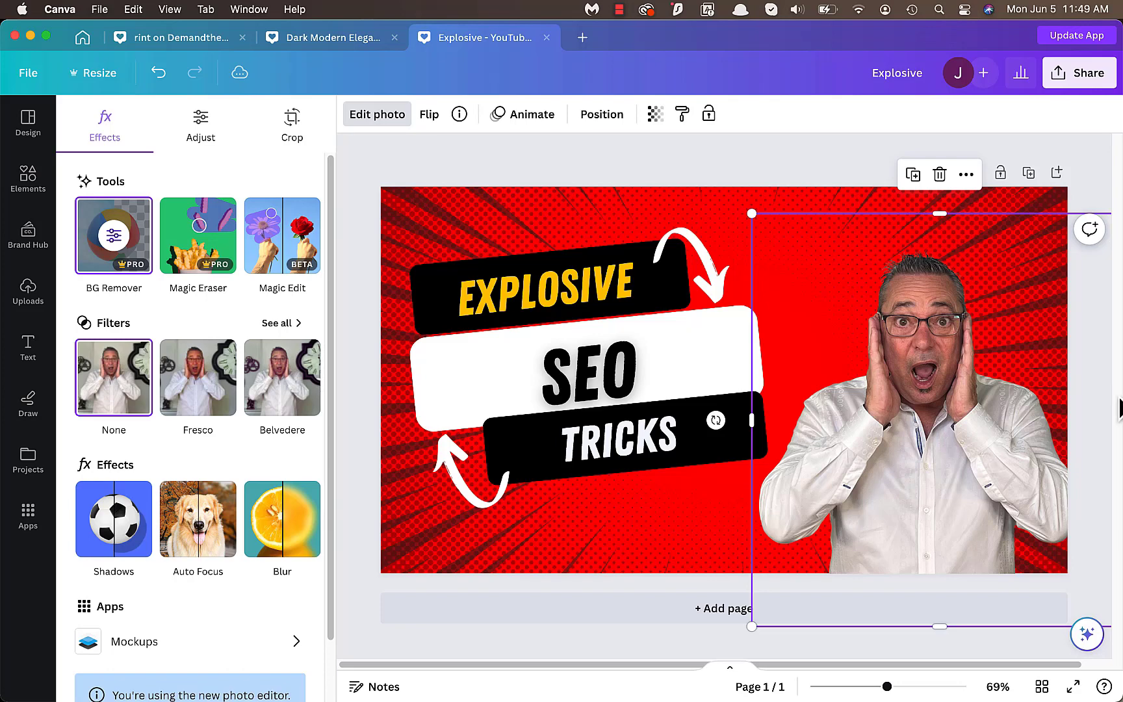
click(1089, 413)
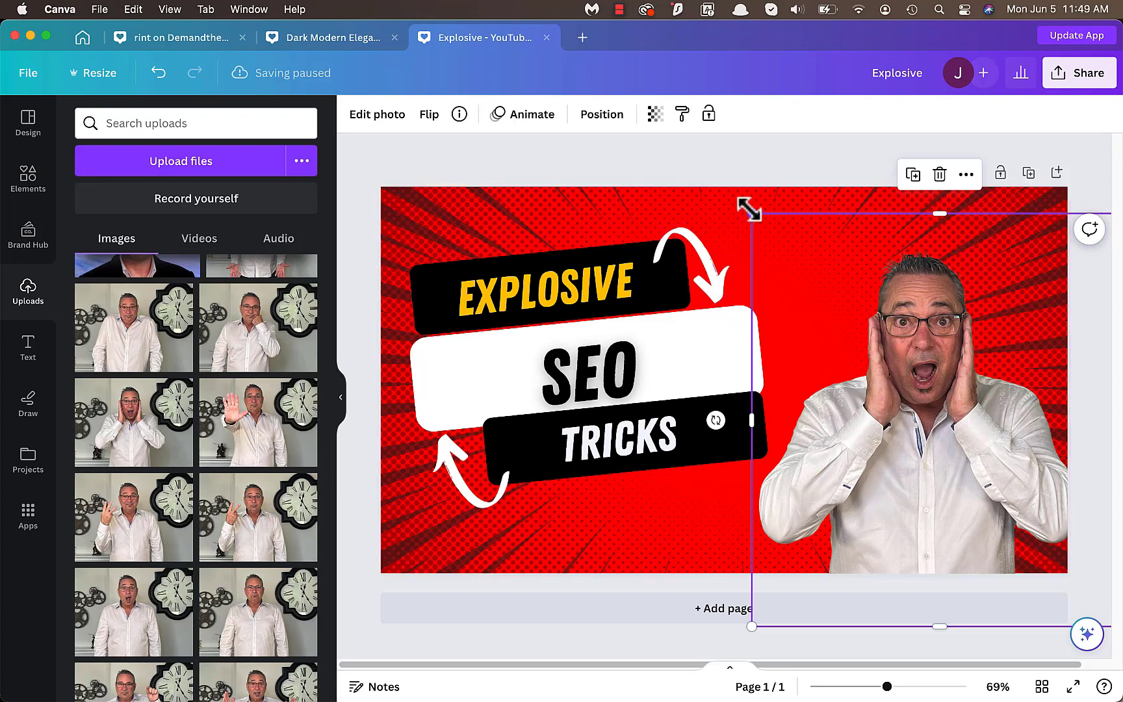
- Enlarge the cut-out man to nearly the full page height and shift him slightly left, overlapping the white and lower black boxes
drag(751, 212, 647, 225)
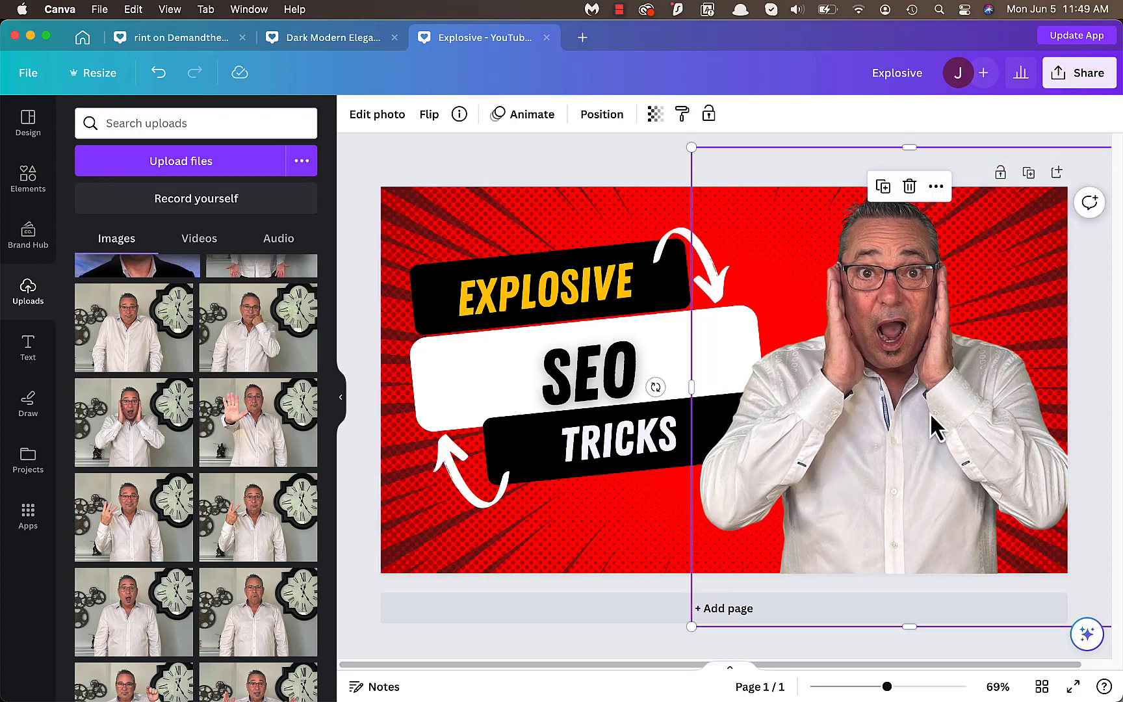
drag(933, 427, 922, 416)
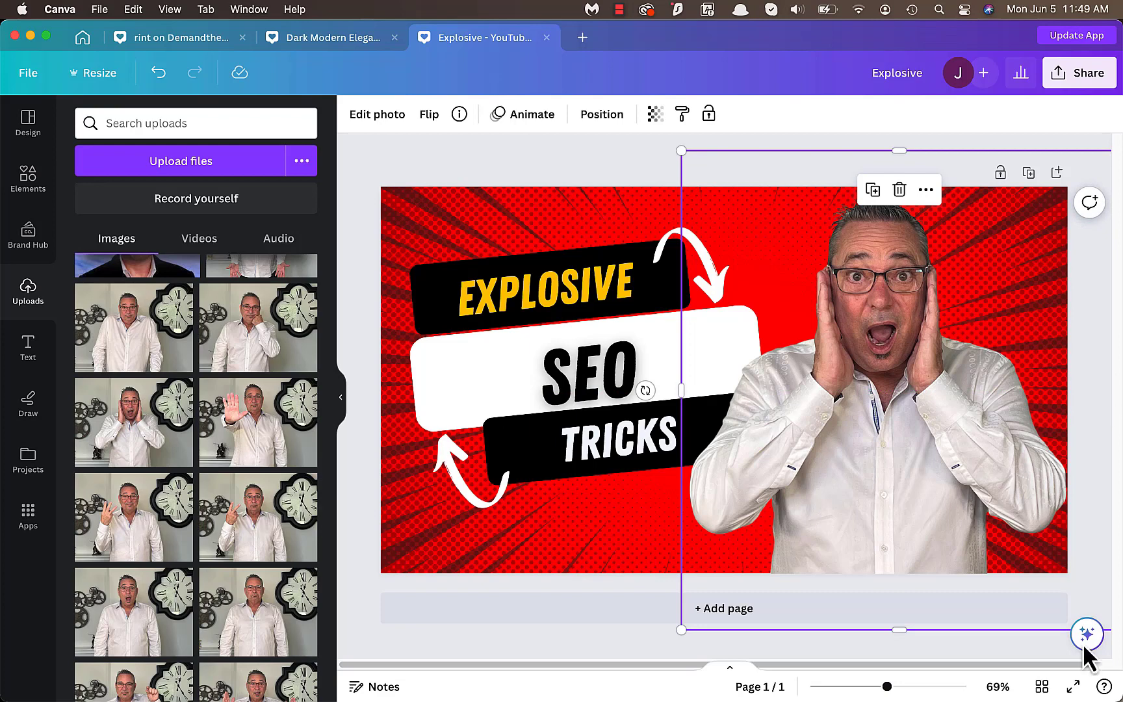
click(583, 586)
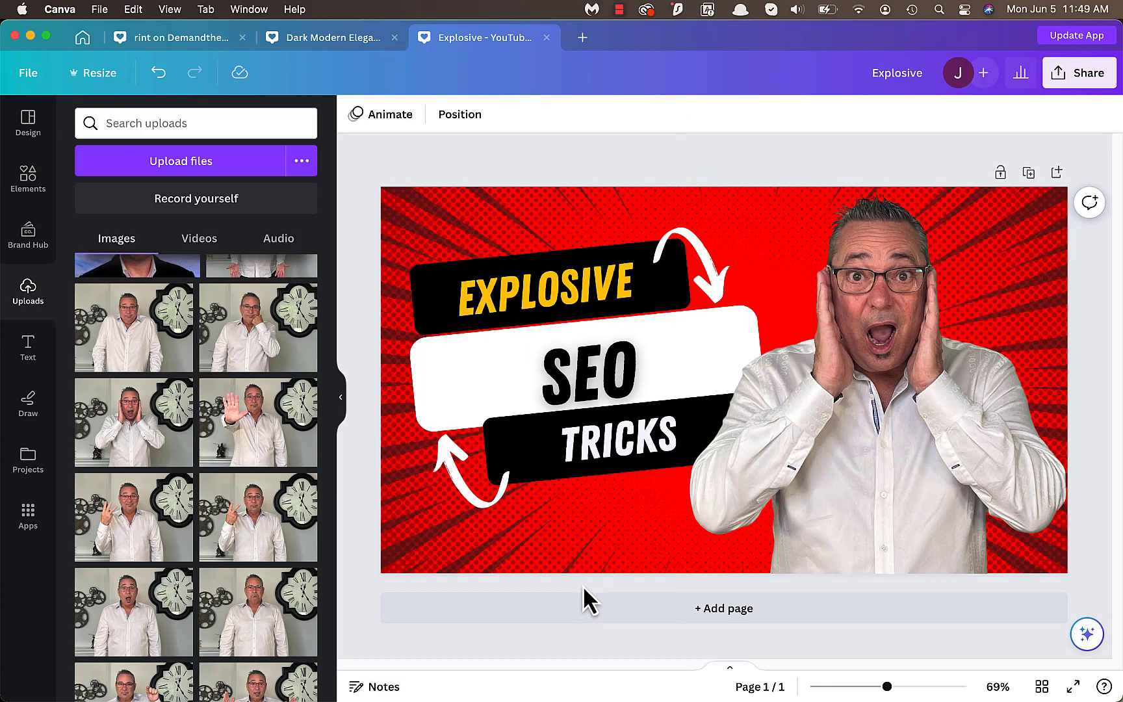
click(874, 403)
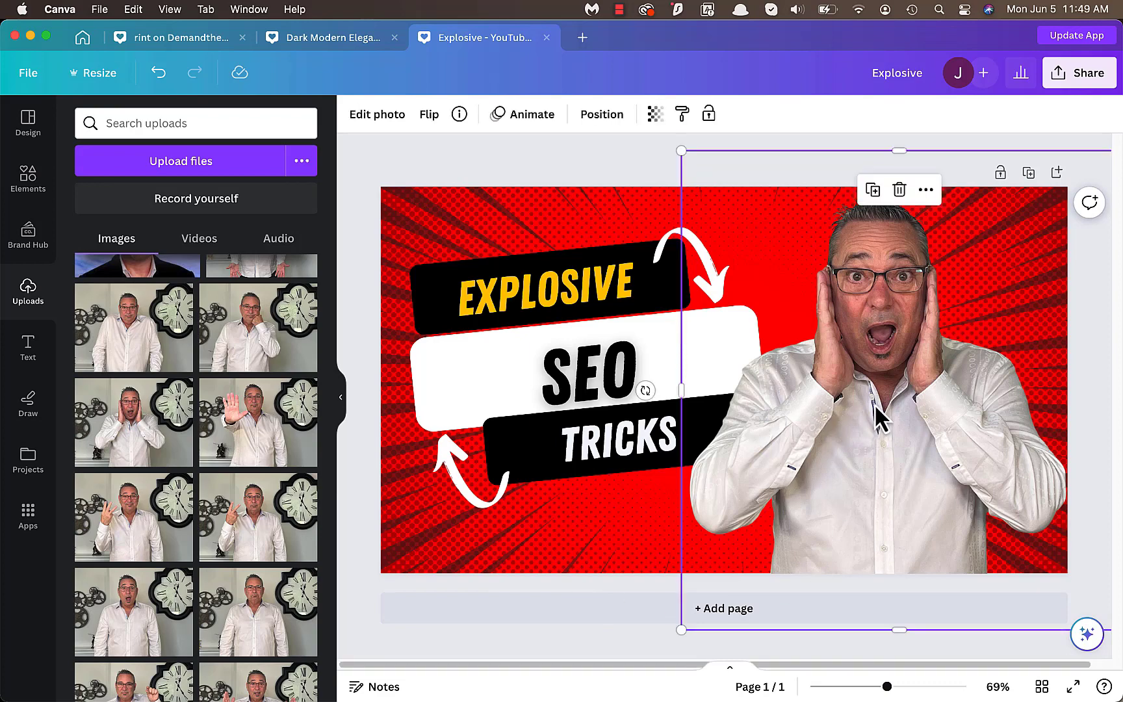
- Add an Outline shadow effect to the cut-out man and color it pinkish white, #F8EFEF
click(366, 118)
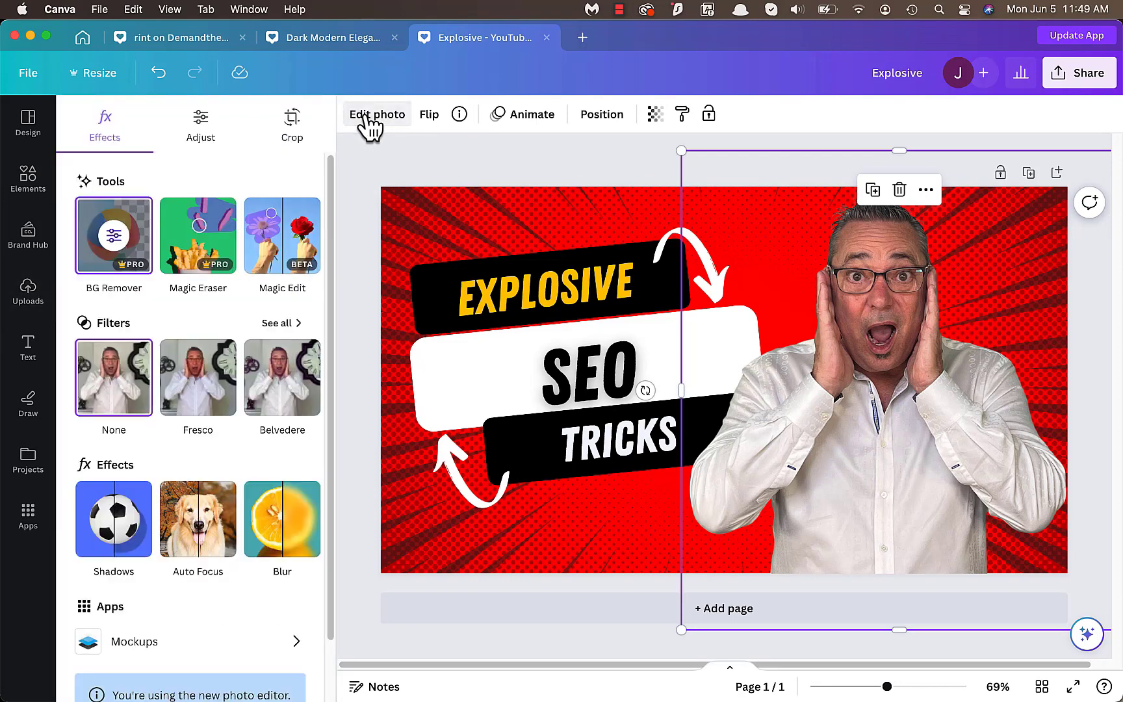
click(115, 532)
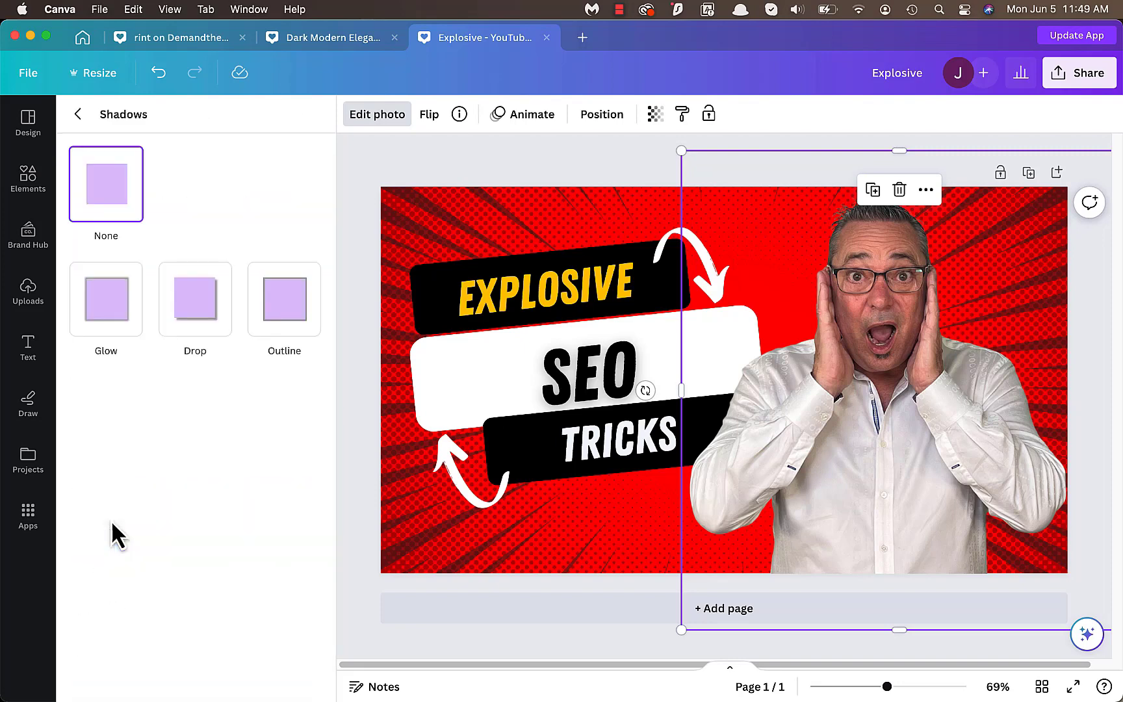
click(297, 307)
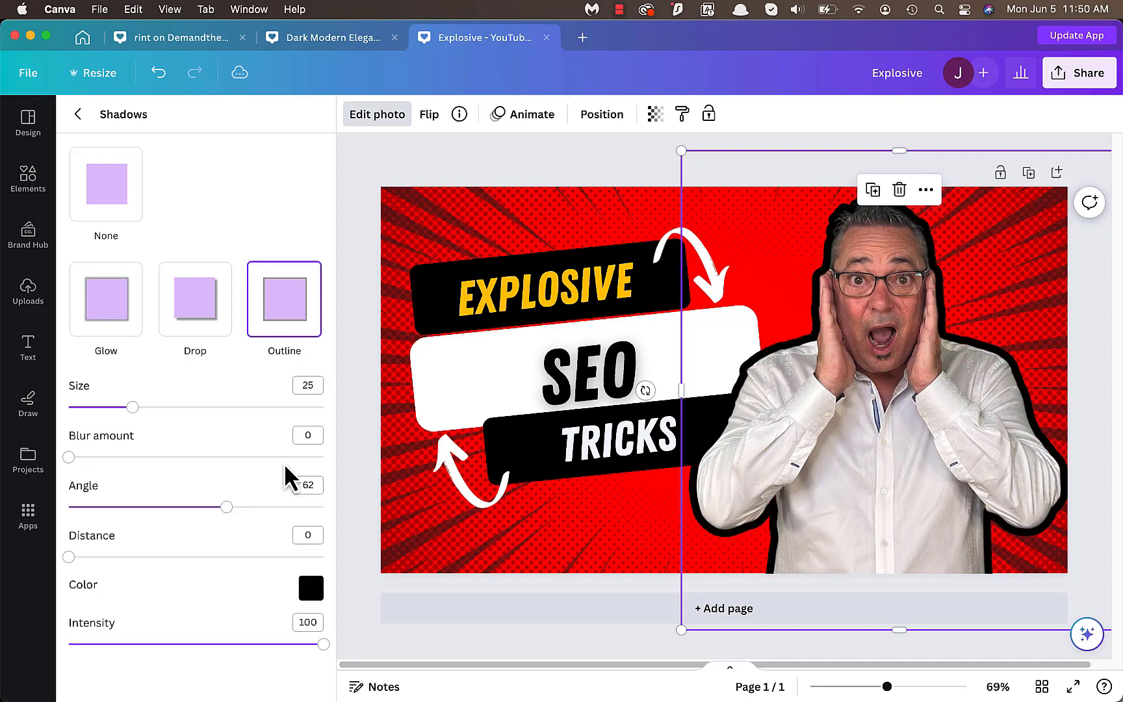
click(312, 588)
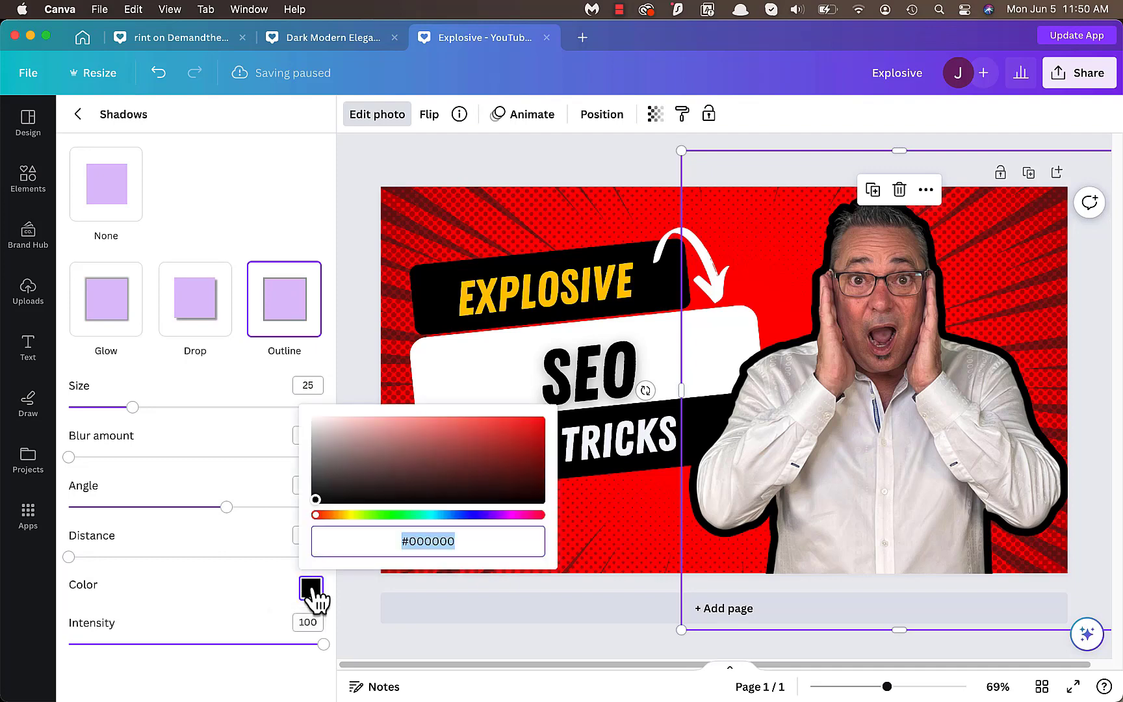
click(319, 423)
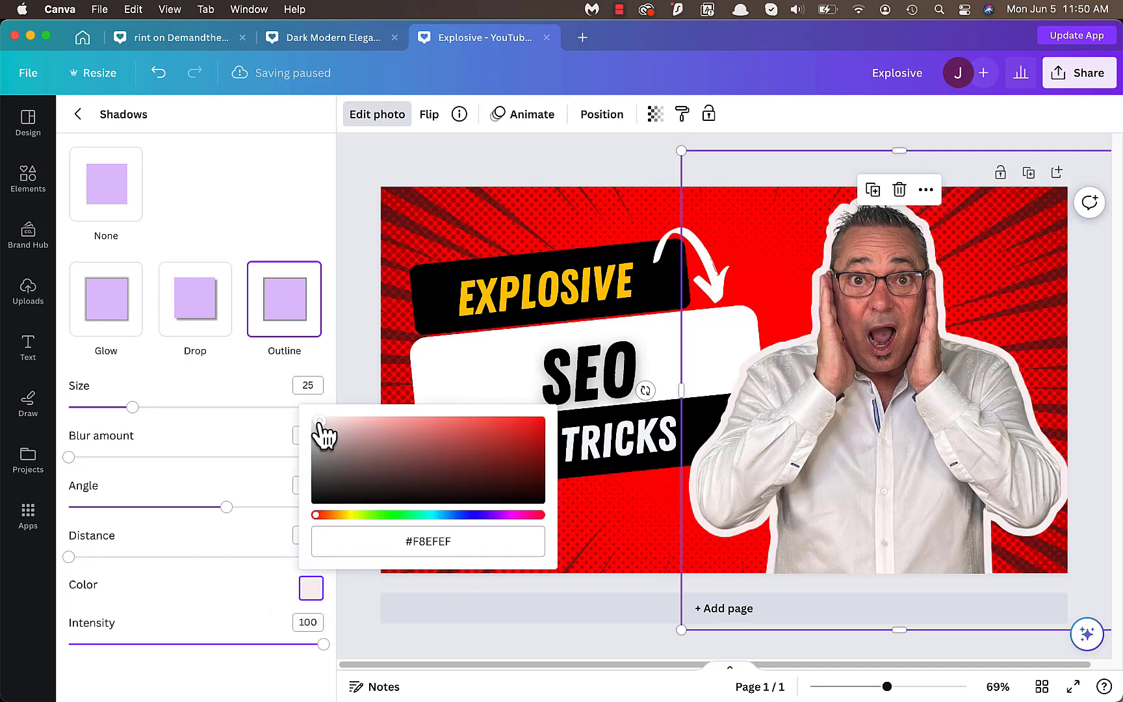
- Recolor the man's outline lime yellow, #D3ED06, and add a blank second page
click(357, 516)
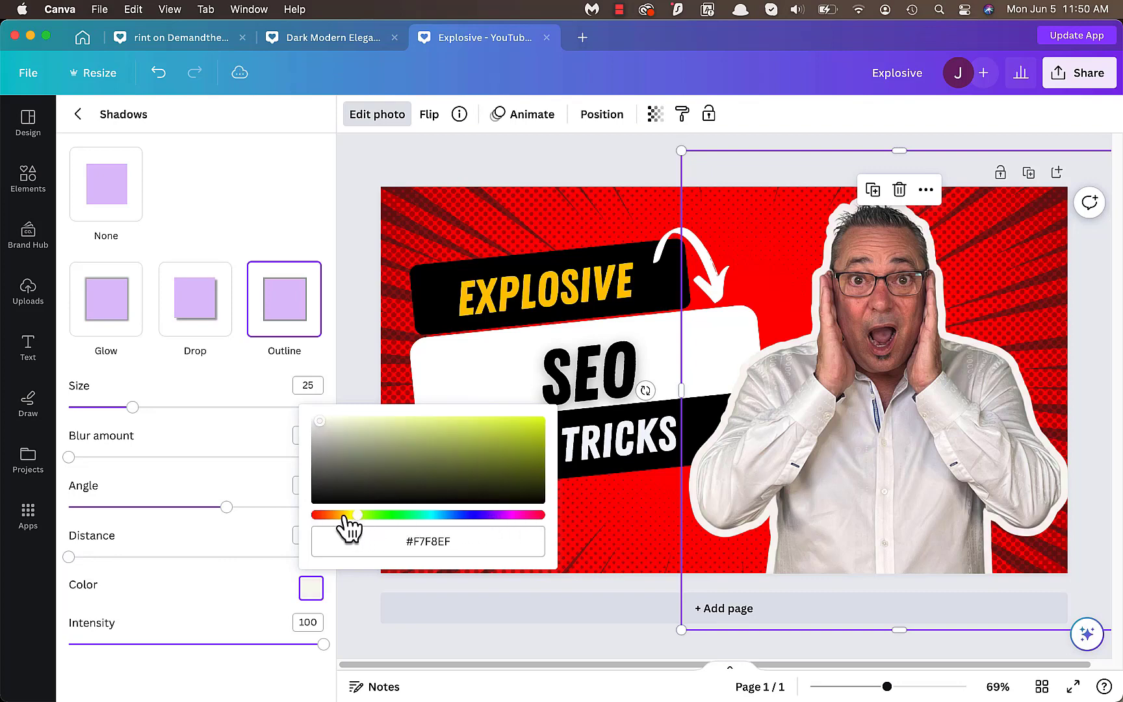
click(538, 424)
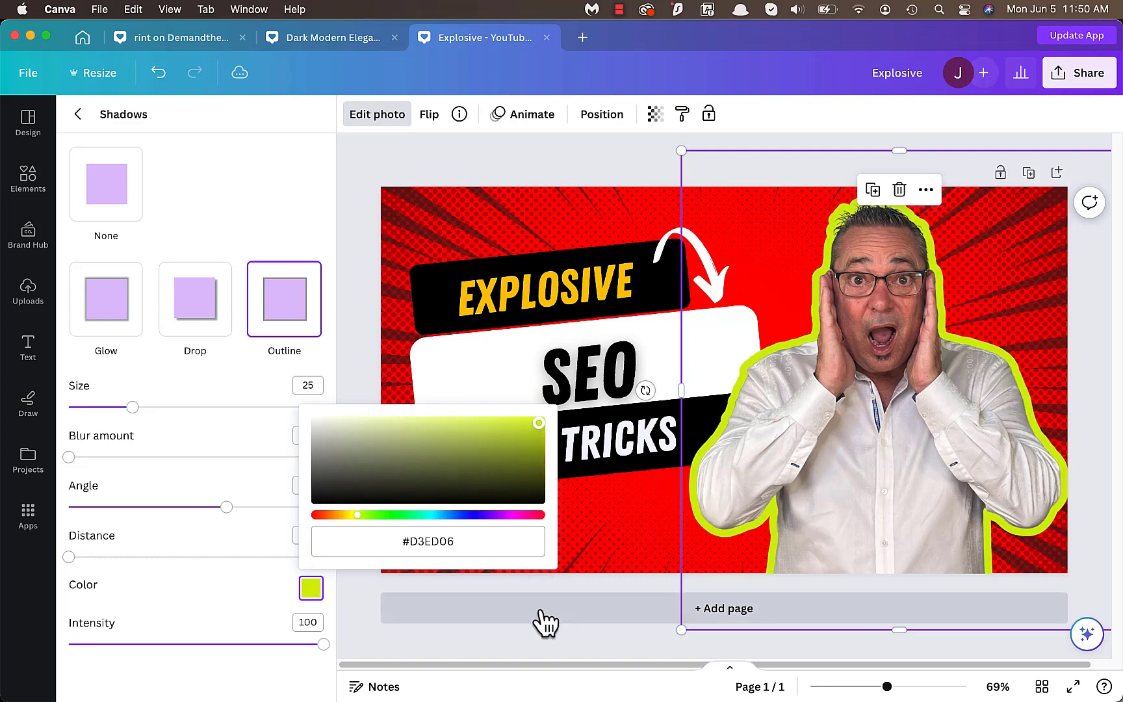
click(526, 583)
click(828, 384)
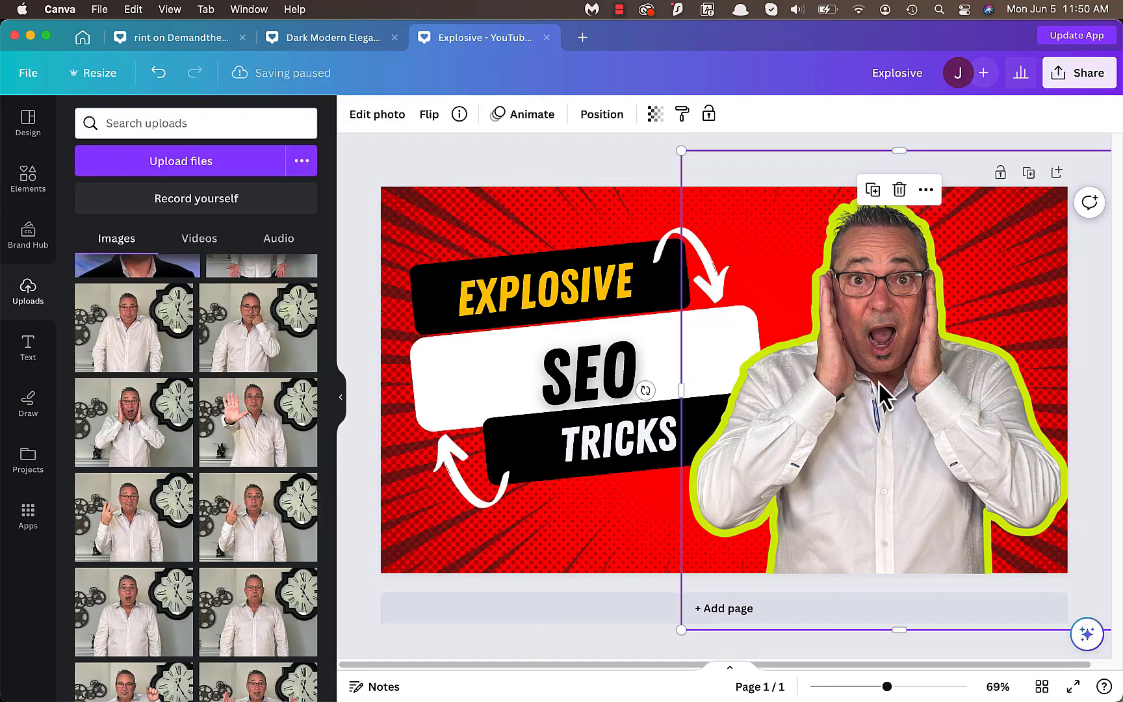
click(1057, 172)
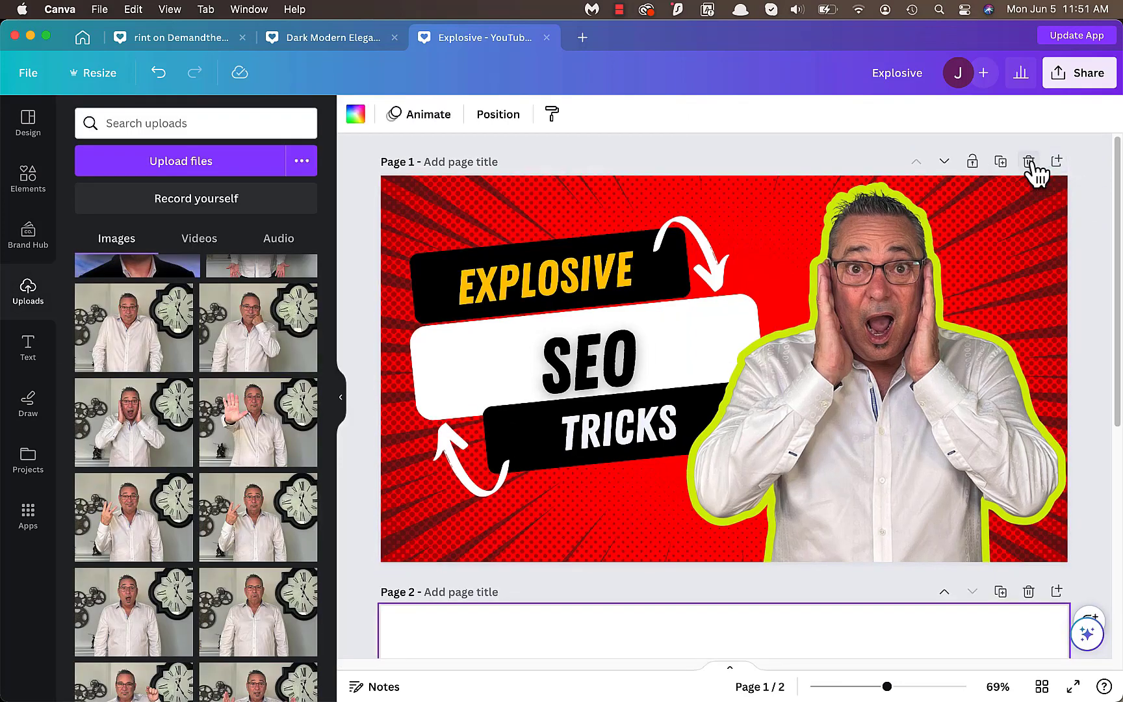
- Change the outline color of the cut-out man on page 1 to off-white, #F7F8ED
click(886, 432)
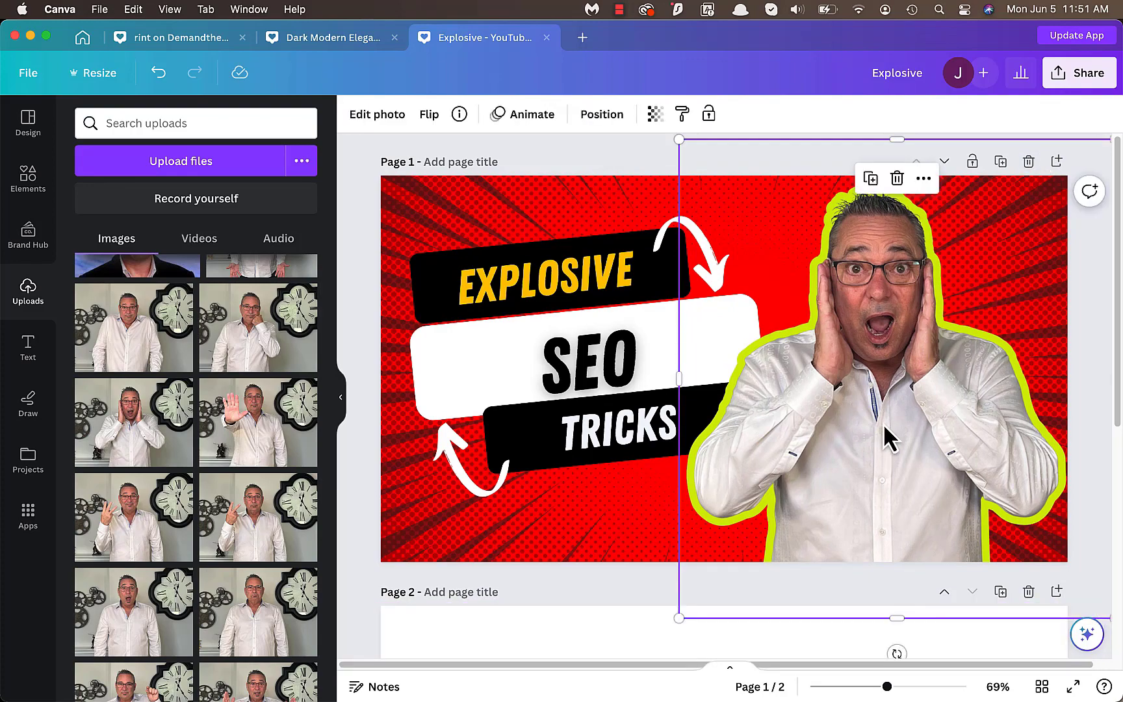
click(379, 117)
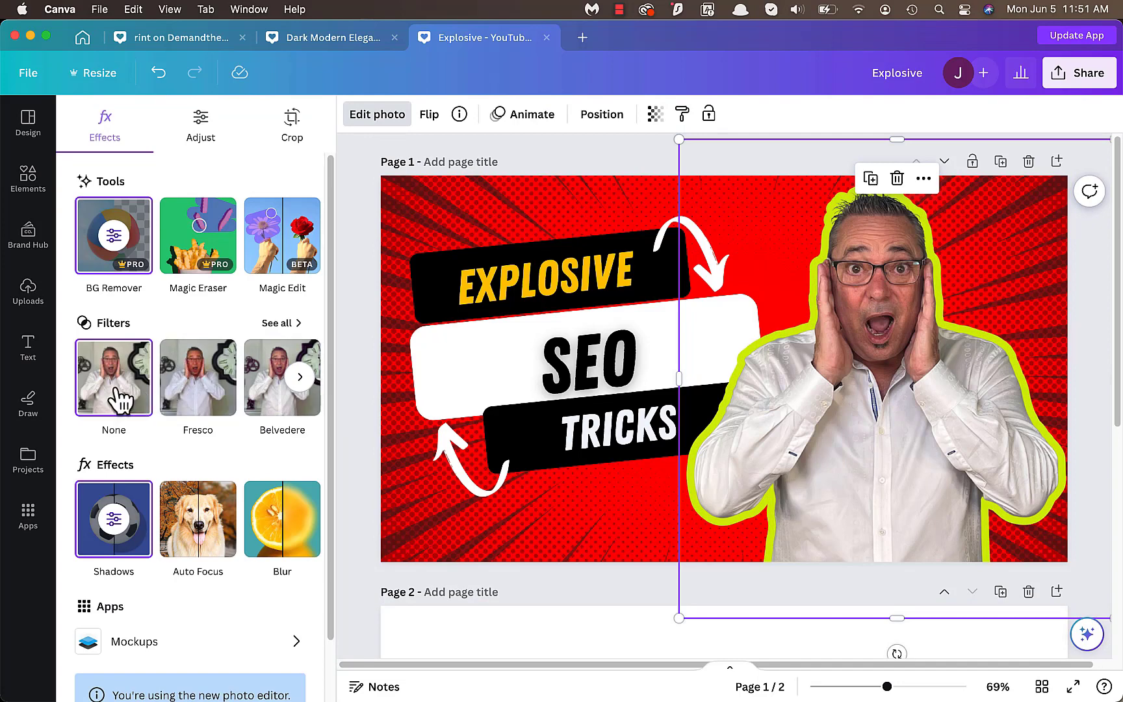
click(125, 520)
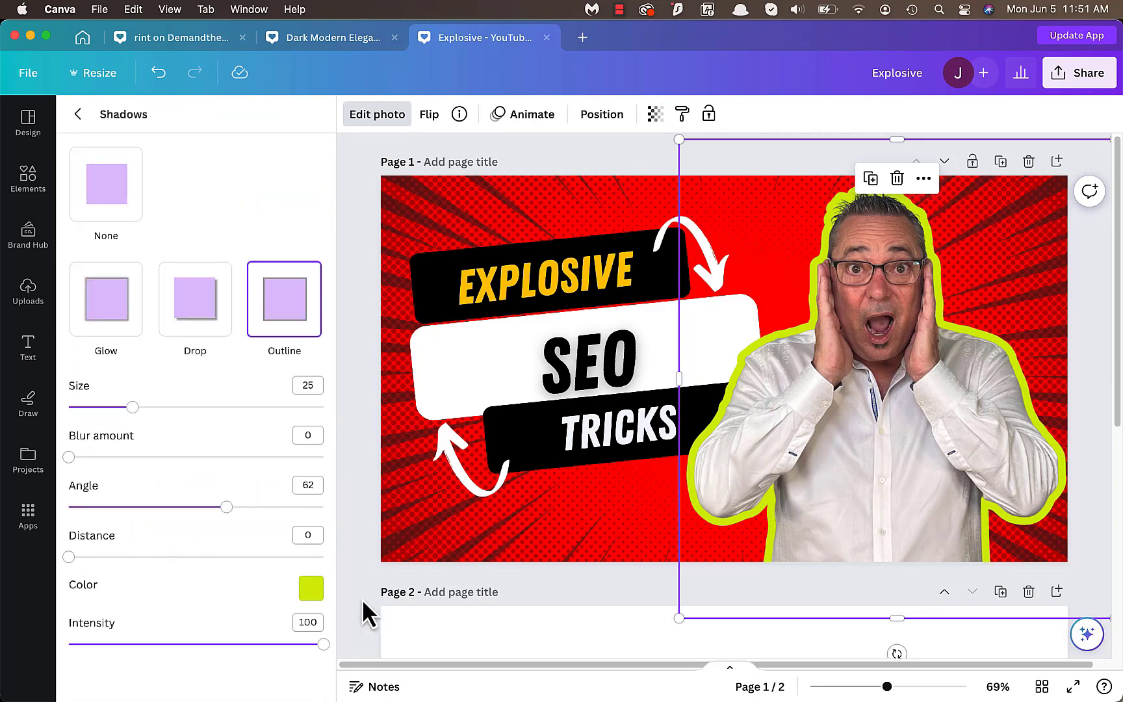
click(312, 593)
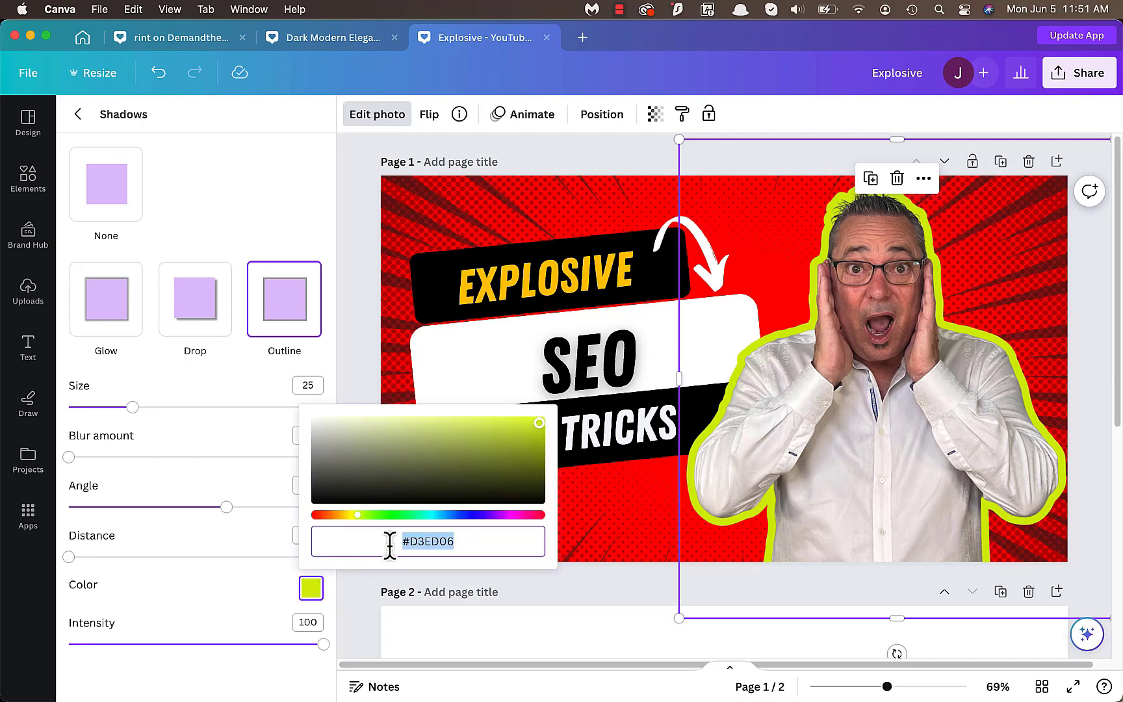
click(322, 421)
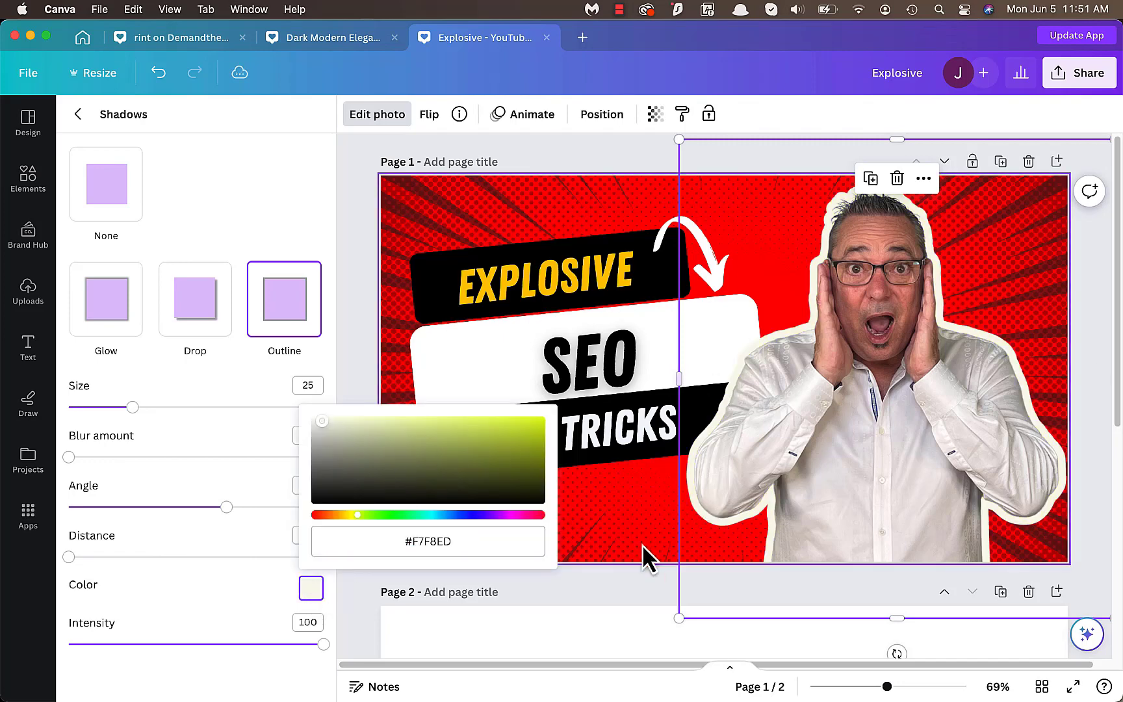
click(613, 592)
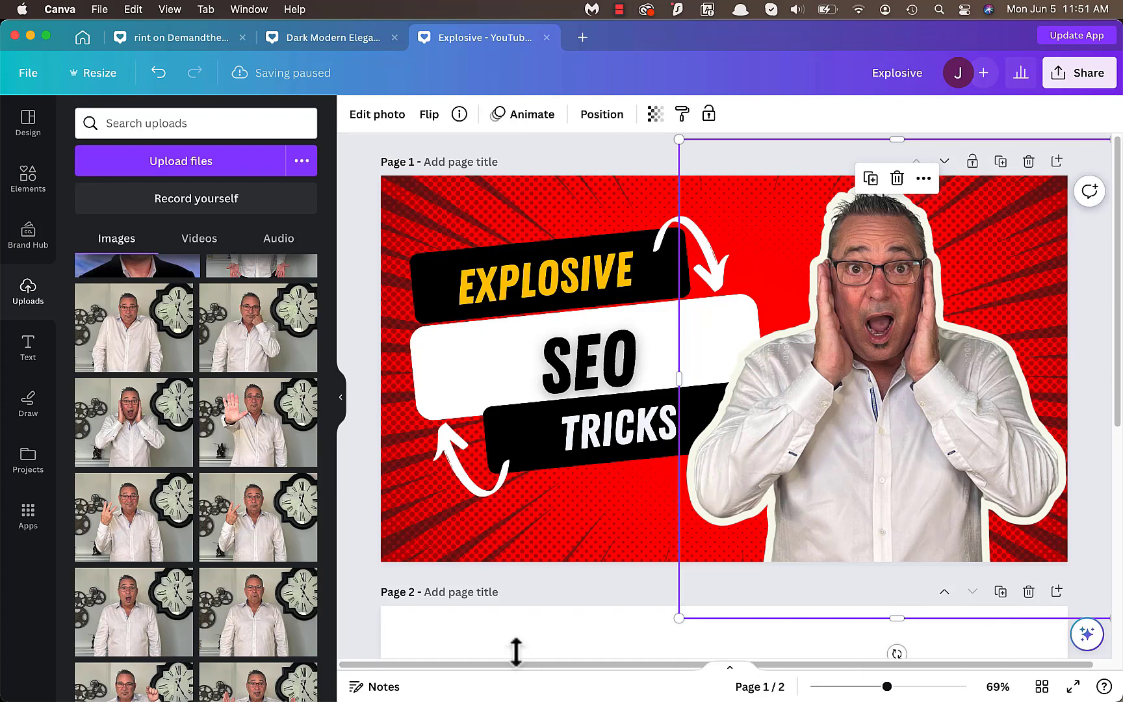
- Delete the blank second page and deselect the man's photo
click(1028, 592)
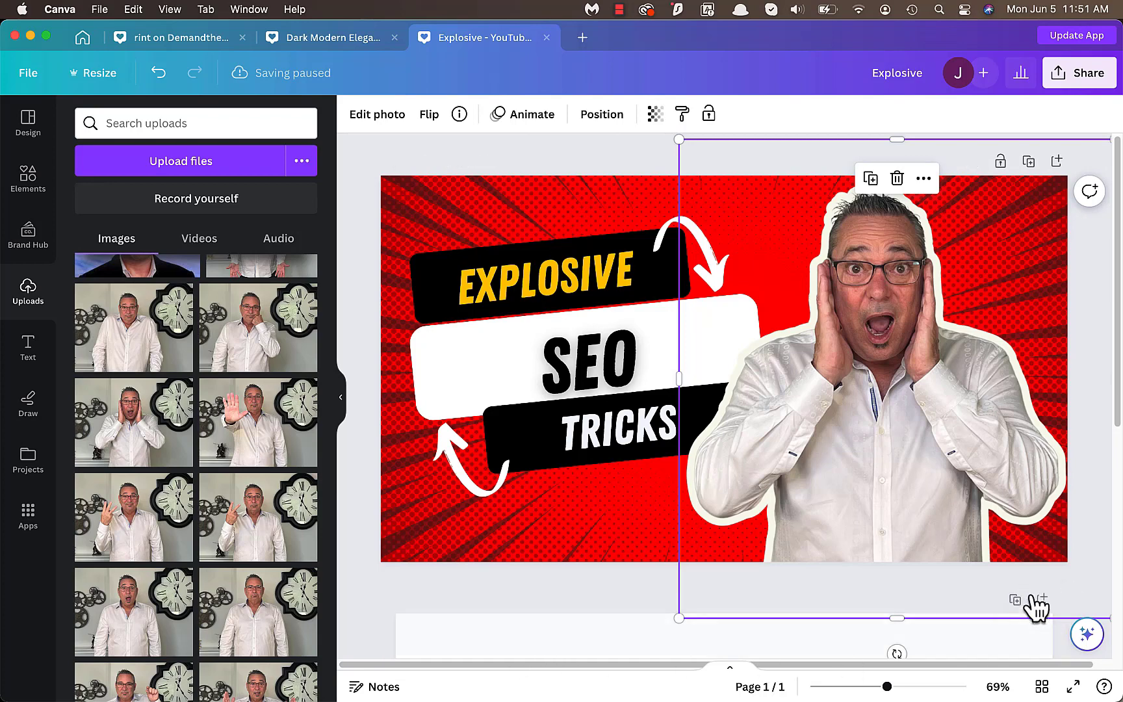
click(1099, 467)
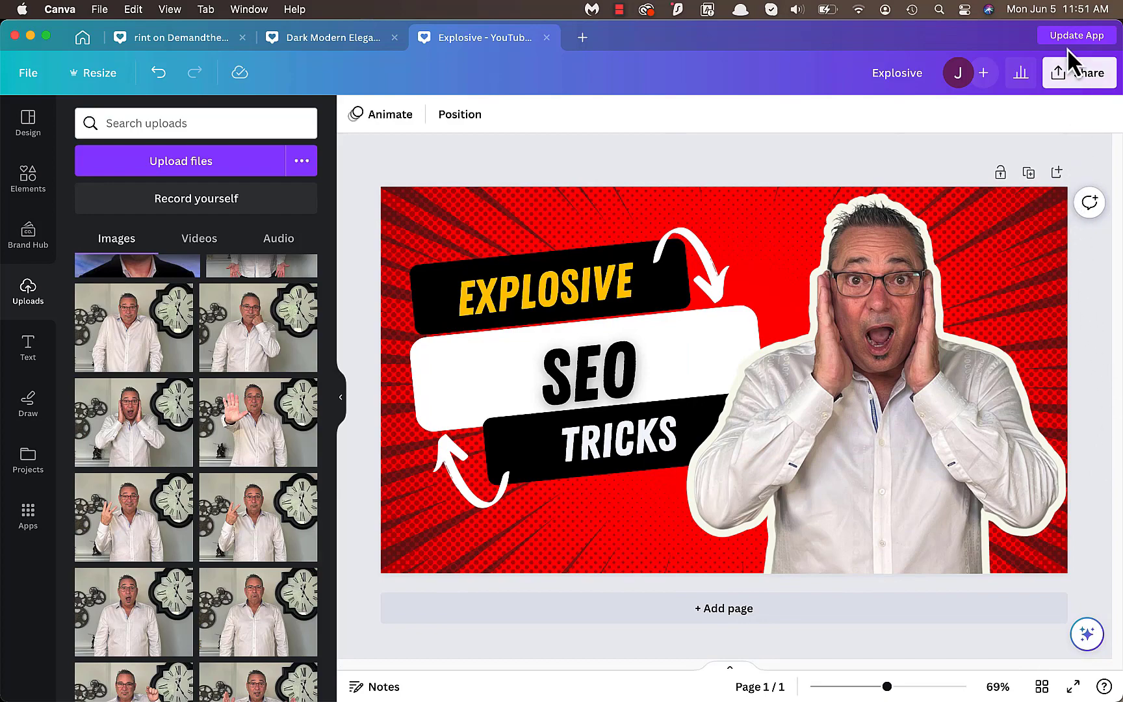
- Download the thumbnail as a PNG at 1,280 × 720 px and save it as "SEO surprise.png" in the Downloads folder
click(1080, 76)
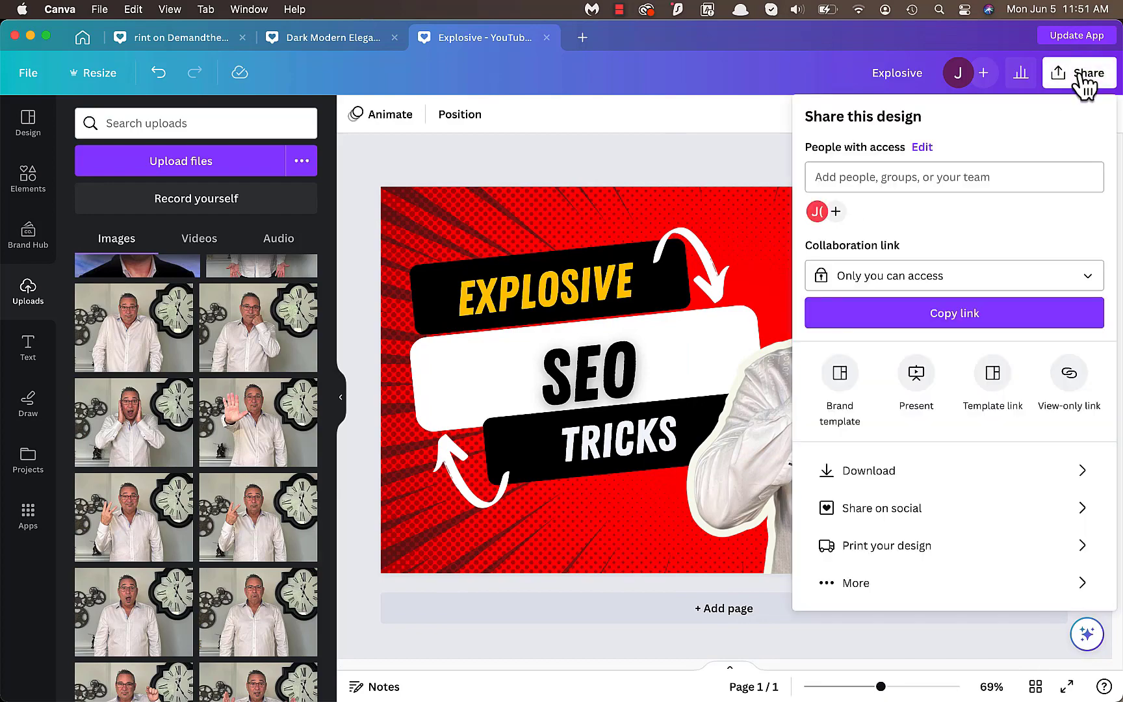
click(883, 481)
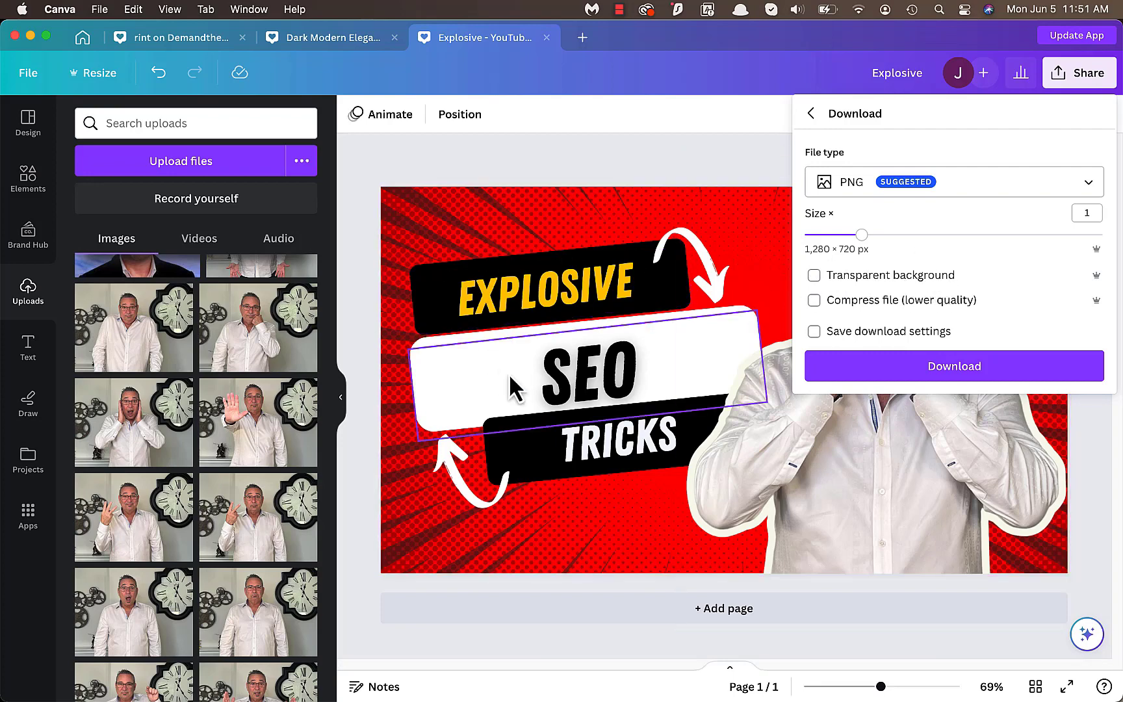
click(928, 365)
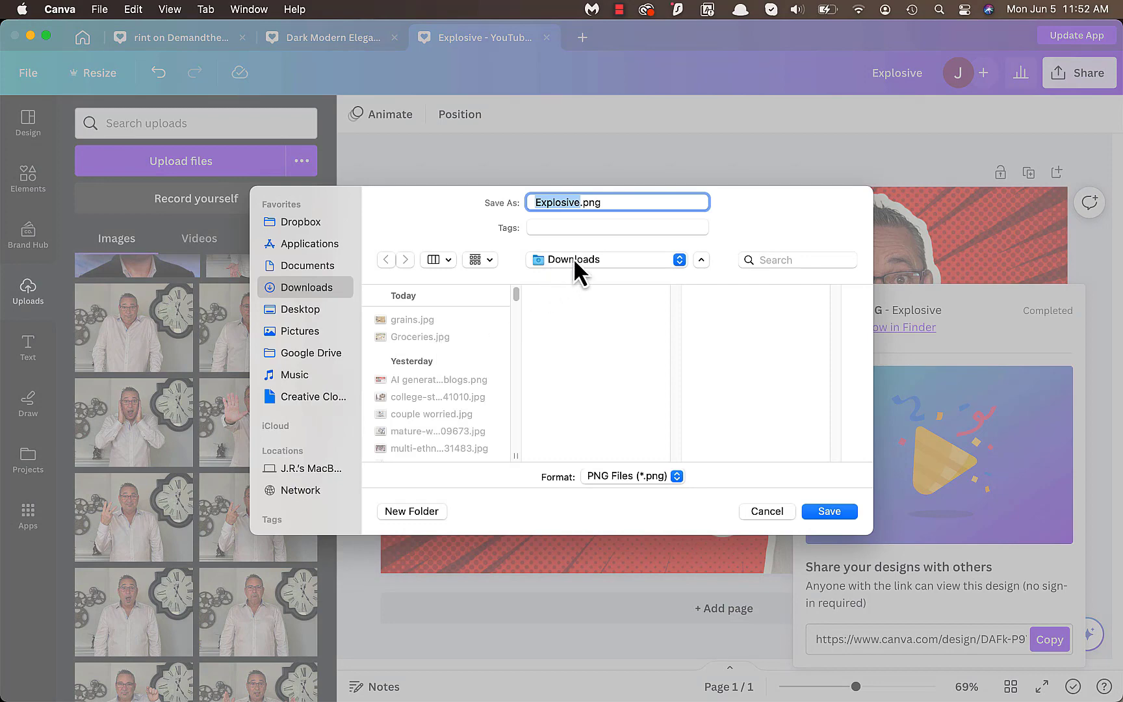
text(SEO surpri)
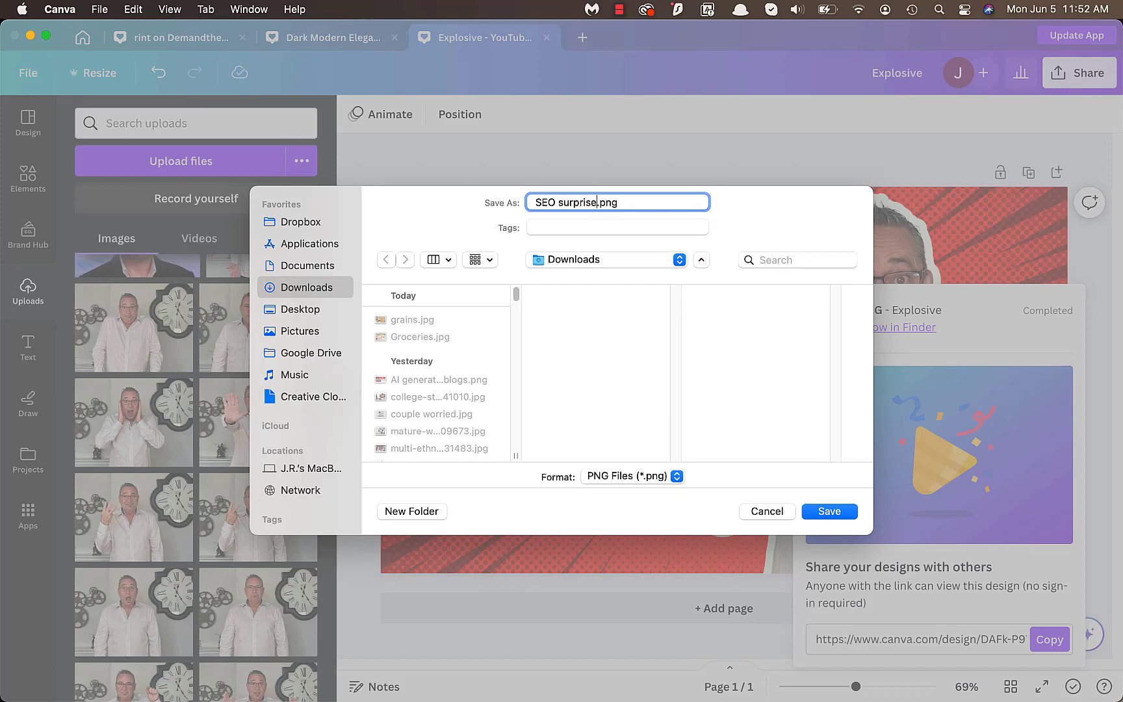
click(827, 512)
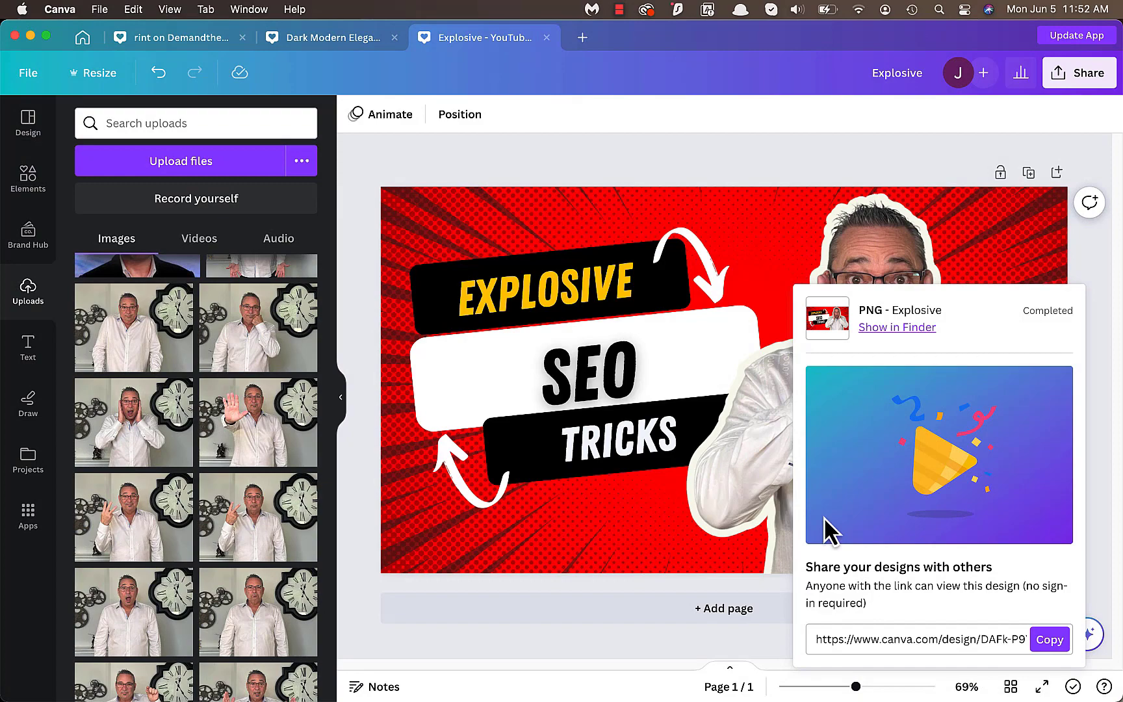
- Switch to Finder, open "SEO surprise.png" from the Downloads folder in Preview and view it full screen
click(1066, 650)
mouse_move(121, 699)
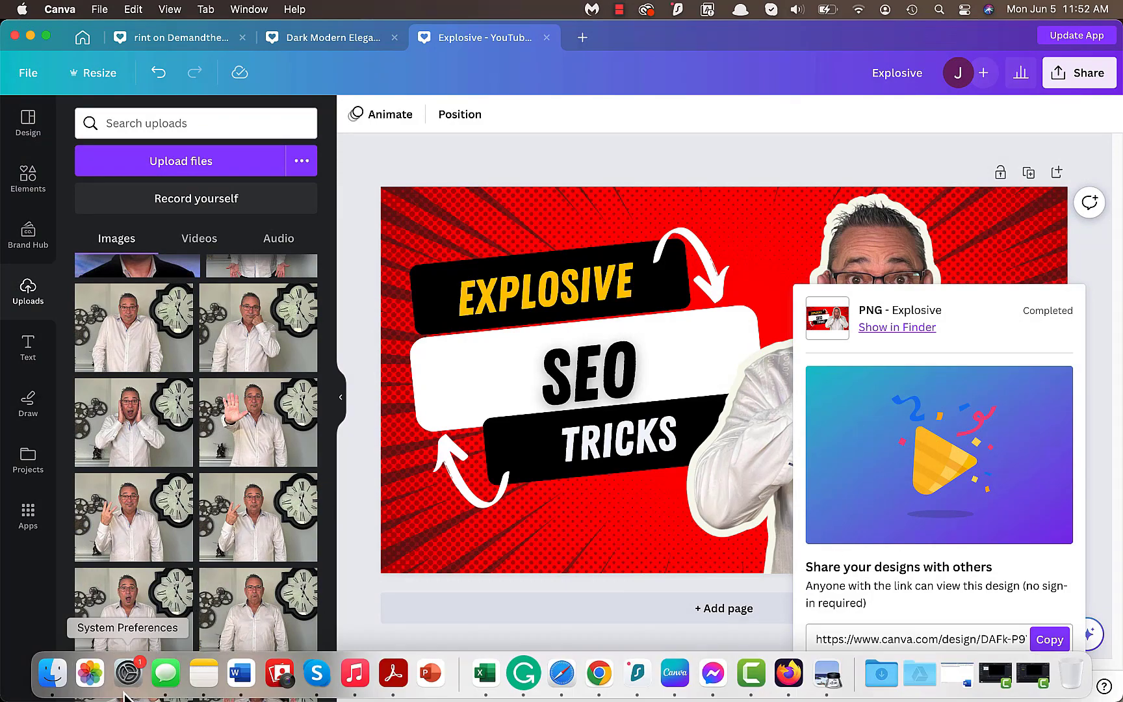
click(45, 679)
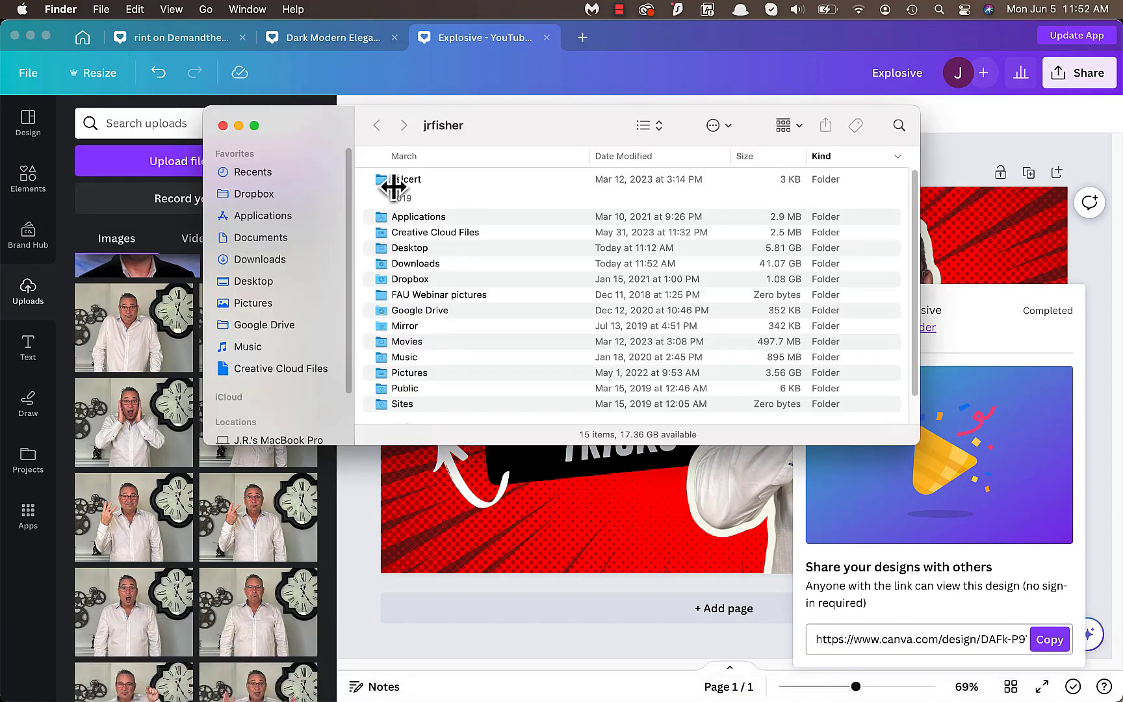
click(273, 260)
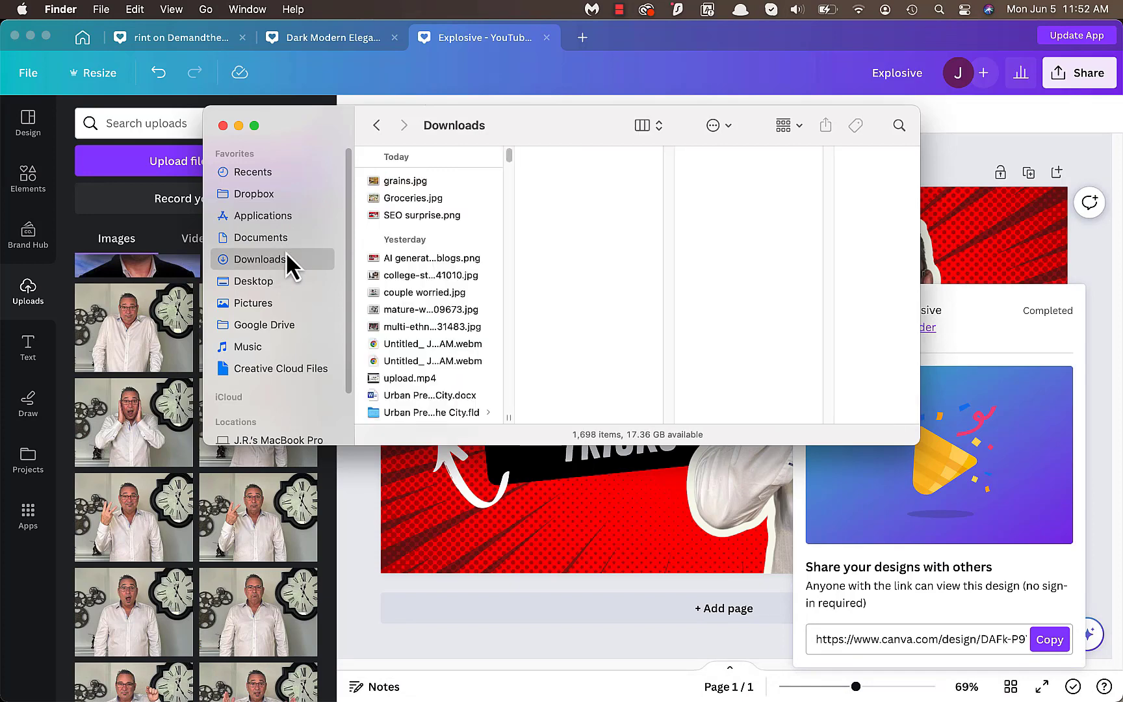
double_click(428, 216)
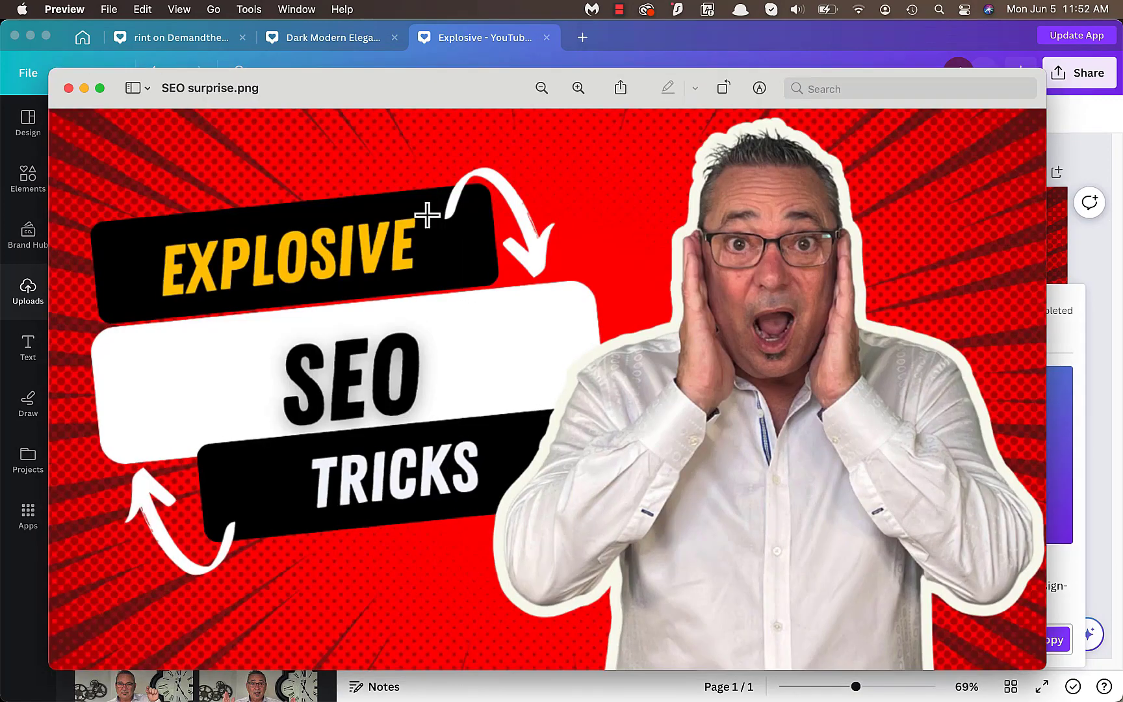
click(101, 89)
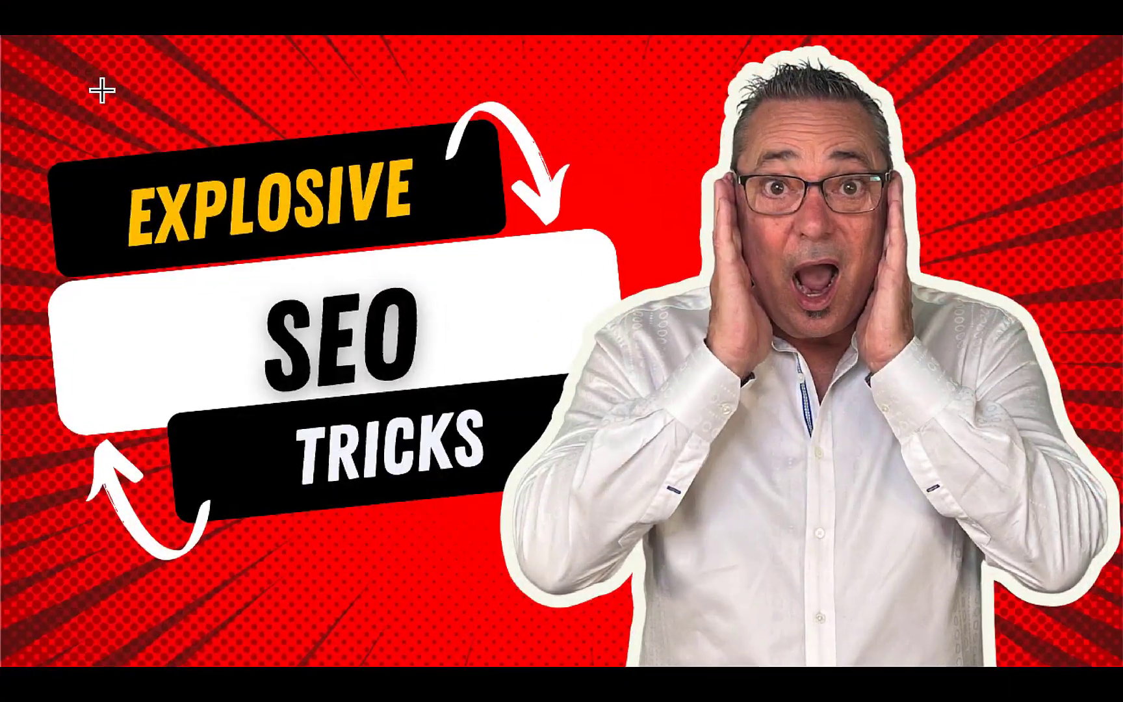